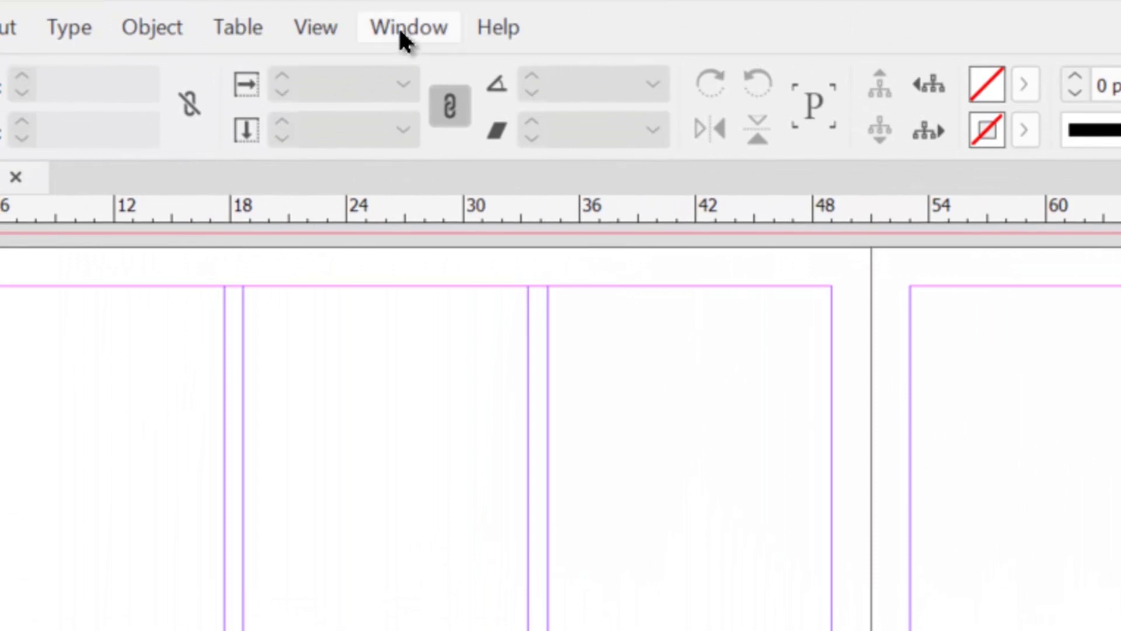
Step: Detach the Swatches panel from the dock and float it over the document spread
left_click(398, 26)
mouse_move(436, 209)
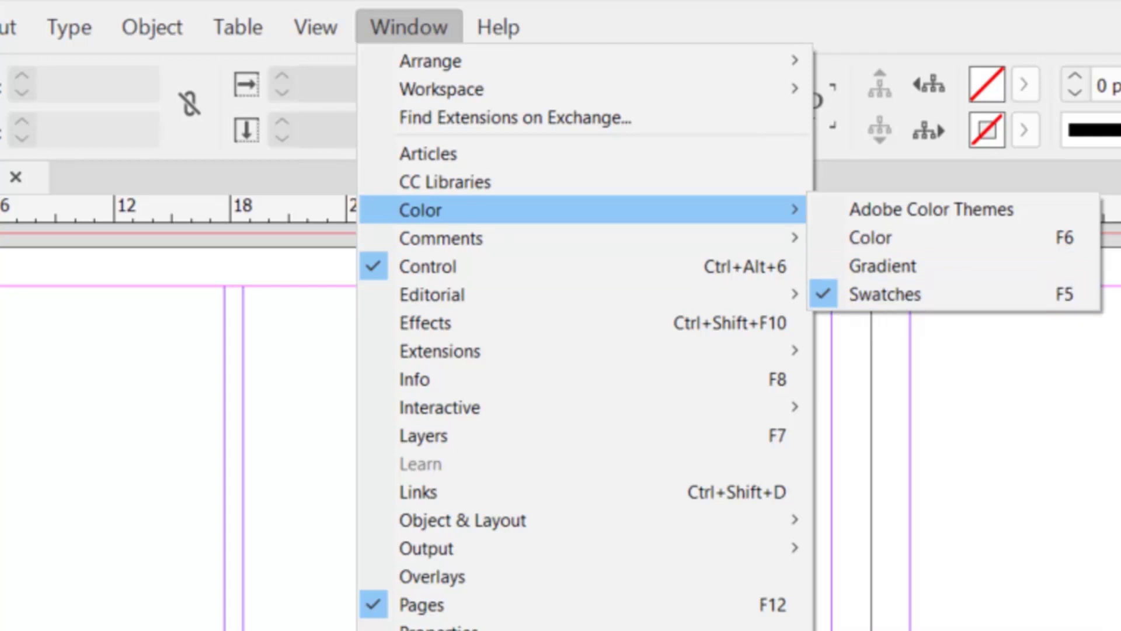
key("Escape")
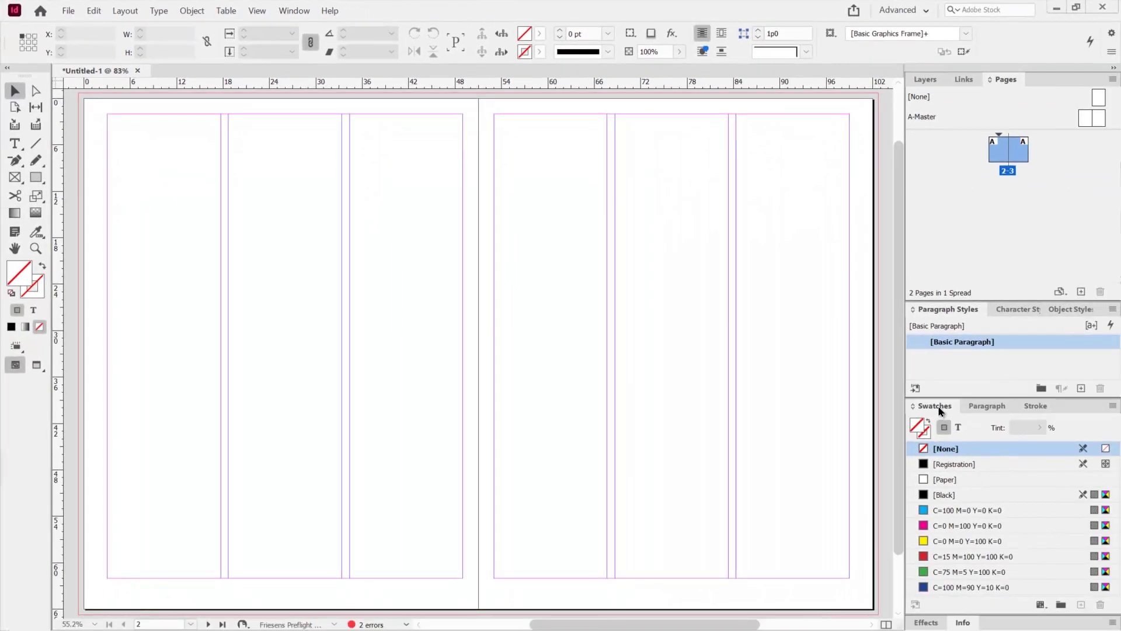
mouse_move(939, 411)
left_mouse_down()
mouse_move(632, 301)
mouse_move(572, 218)
mouse_move(542, 203)
left_mouse_up()
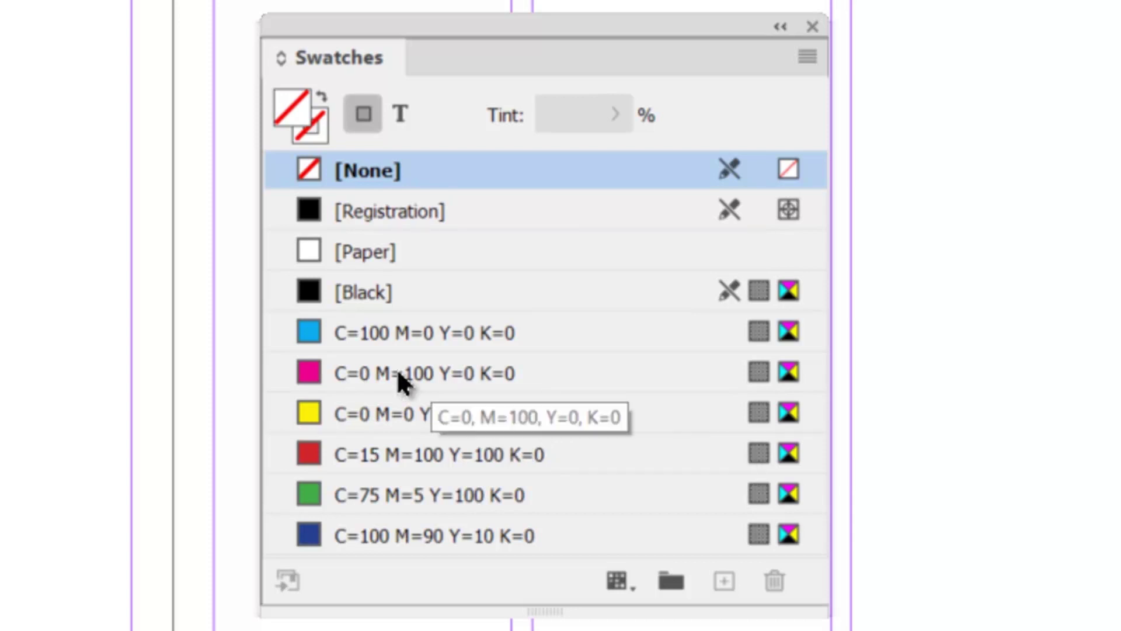
Step: Open the options of the C=100 M=0 Y=0 K=0 swatch and switch its color mode to RGB
left_click(440, 324)
double_click(450, 325)
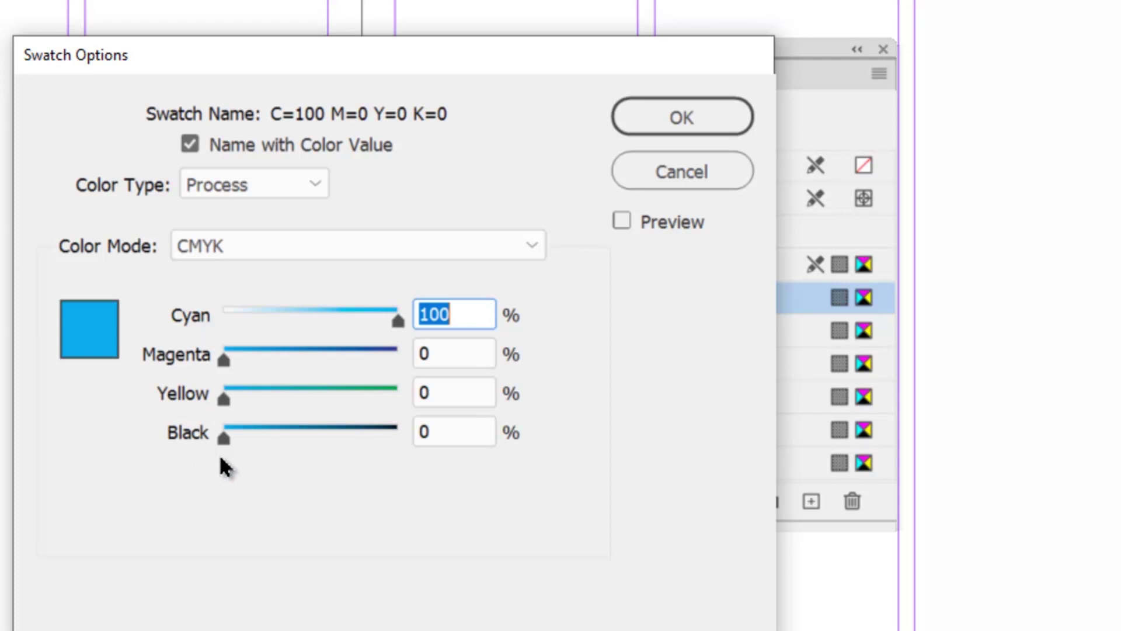
left_click(237, 244)
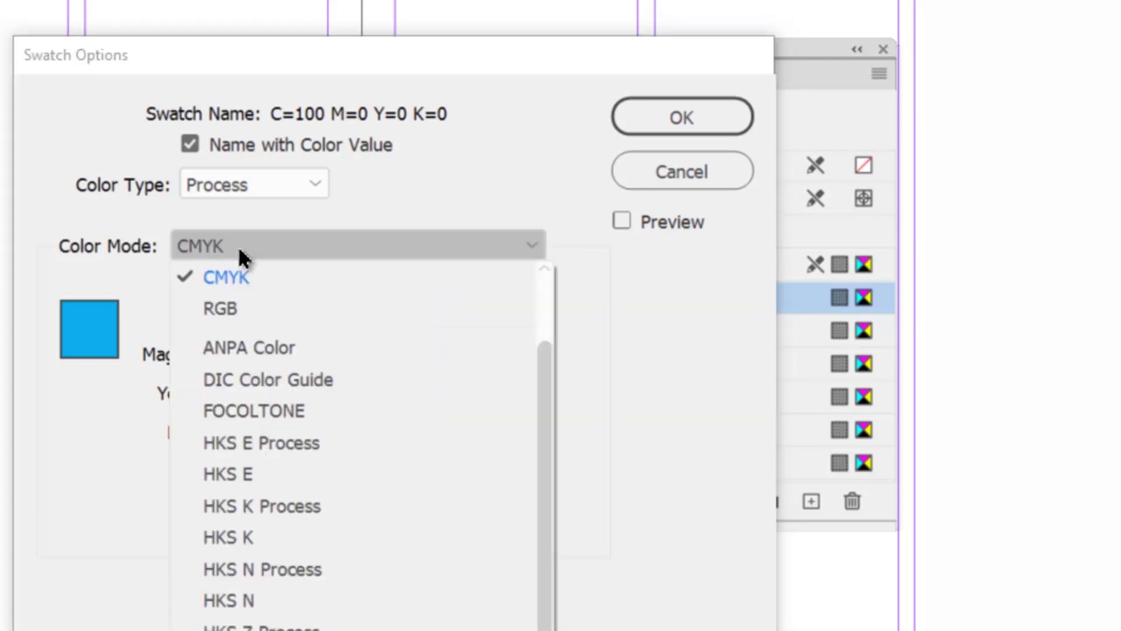
left_click(239, 306)
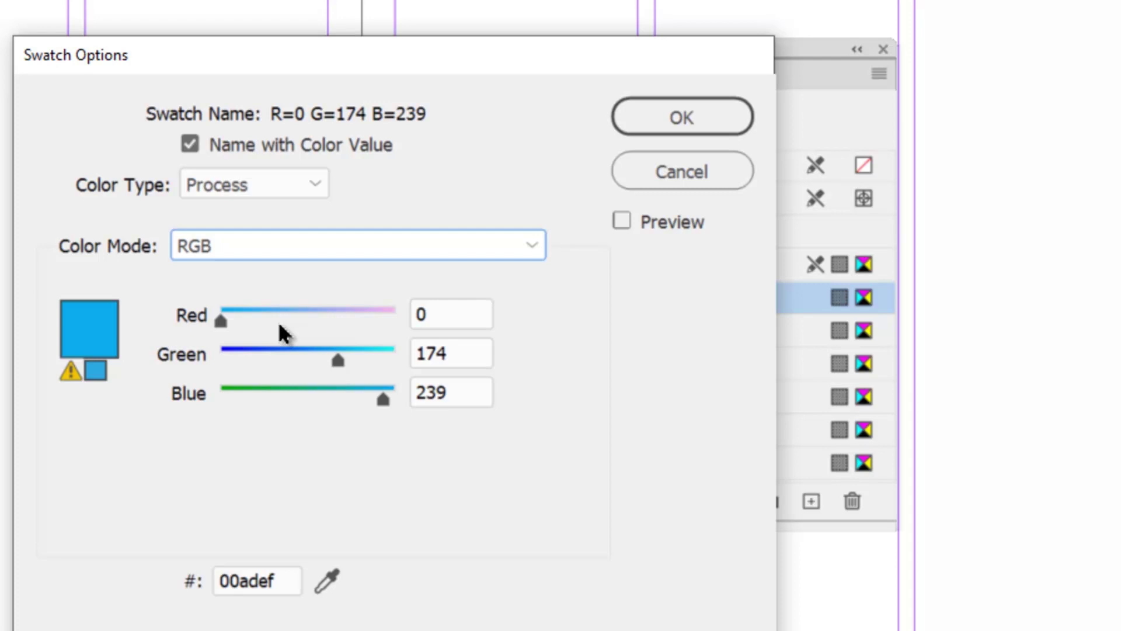
Step: Look through the available color modes, return the cyan swatch to CMYK and accept its options
left_click(225, 247)
scroll(263, 272, "up", 2)
scroll(271, 260, "down", 3)
scroll(280, 271, "up", 3)
left_click(216, 375)
left_click(671, 113)
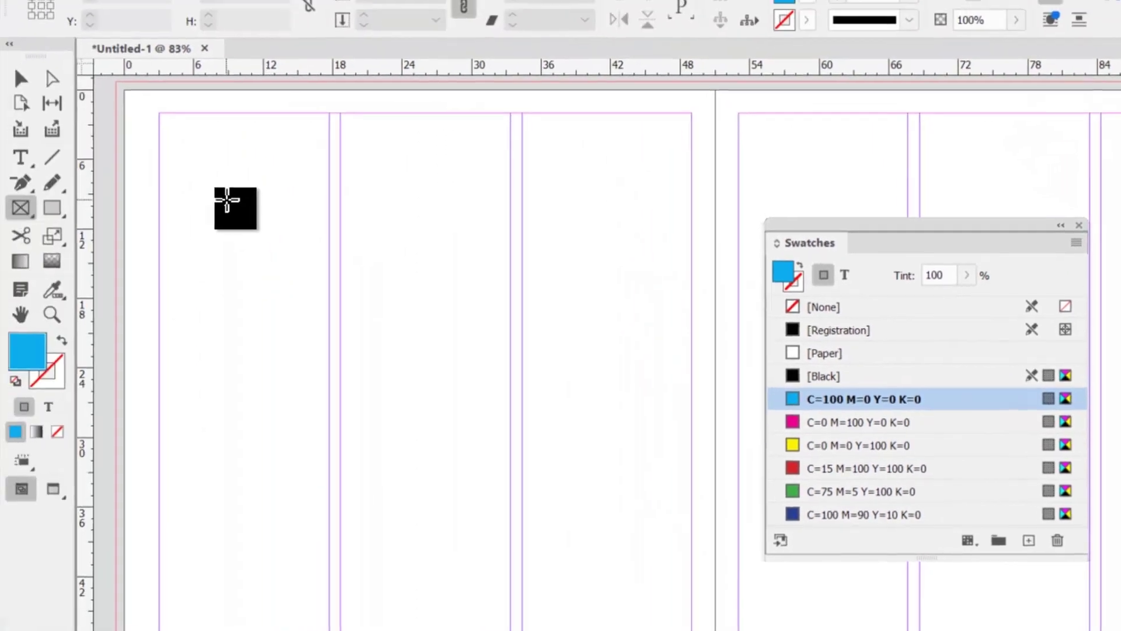
Step: Draw a large rectangular frame across the columns of the left page and start a new color swatch for it
left_click_drag(220, 186, 607, 493)
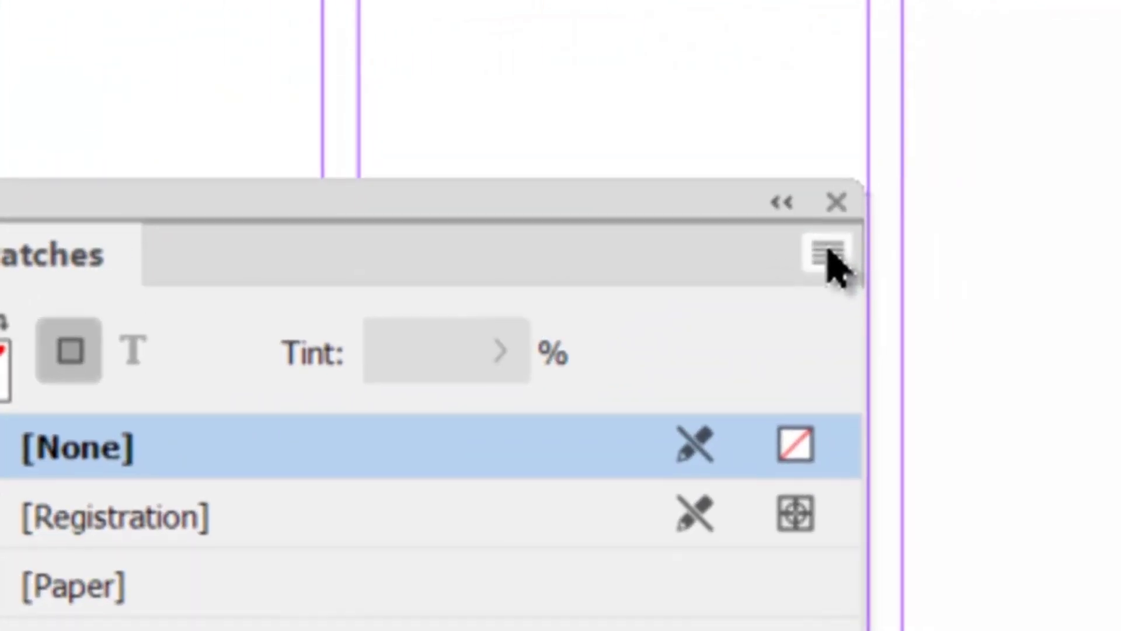
left_click(831, 256)
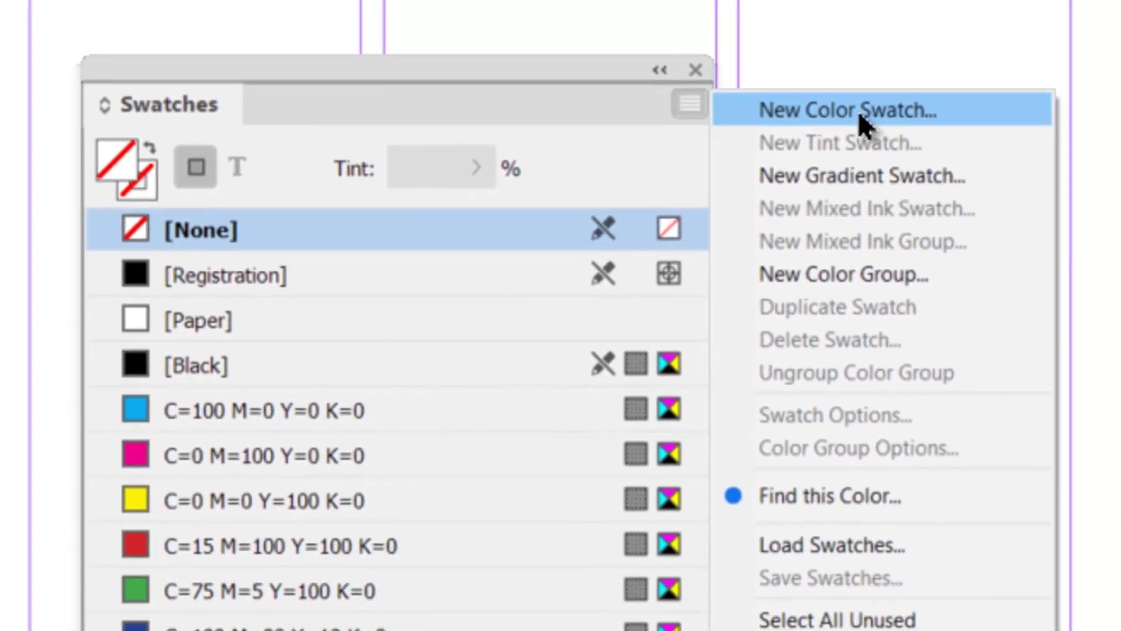
left_click(864, 128)
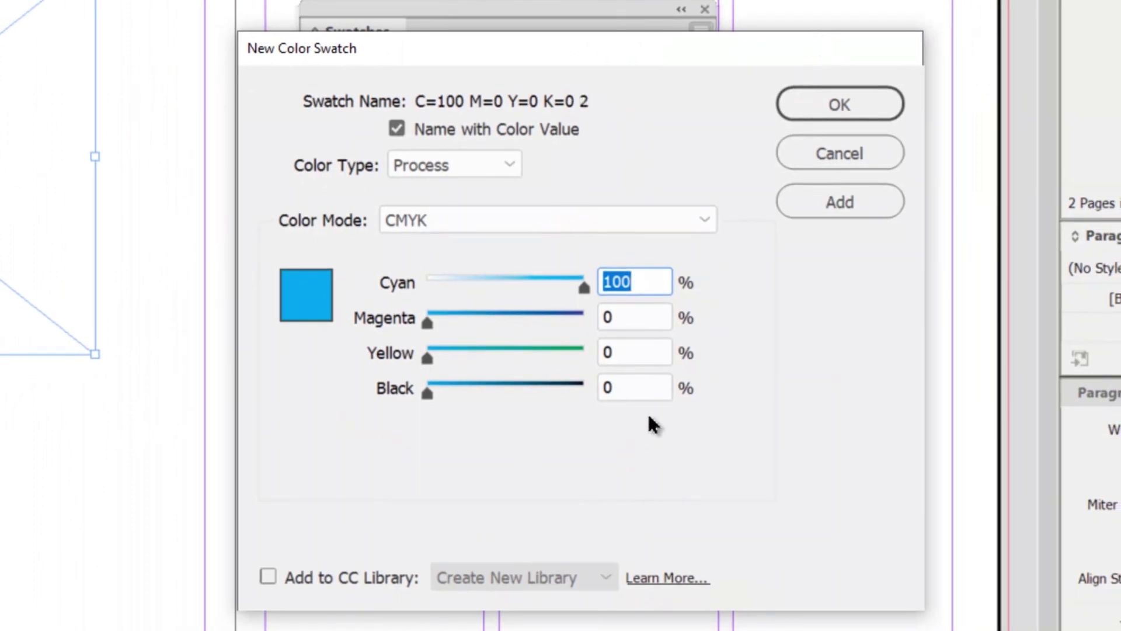
Step: Turn off naming the new swatch by its color value, then turn it back on
left_click(435, 129)
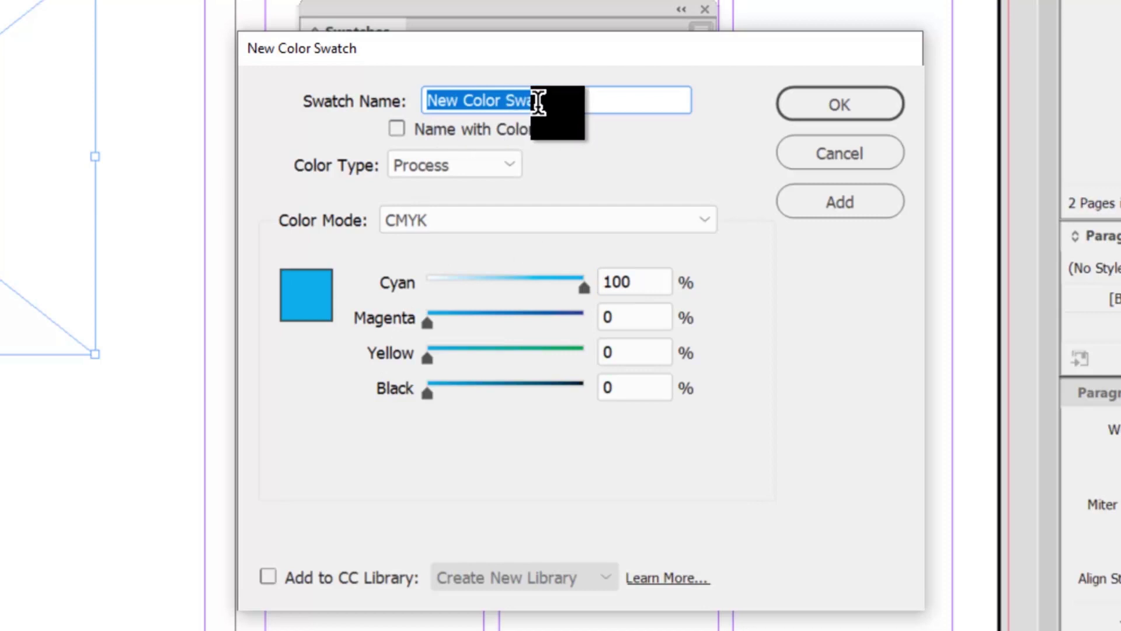
left_click_drag(558, 101, 395, 101)
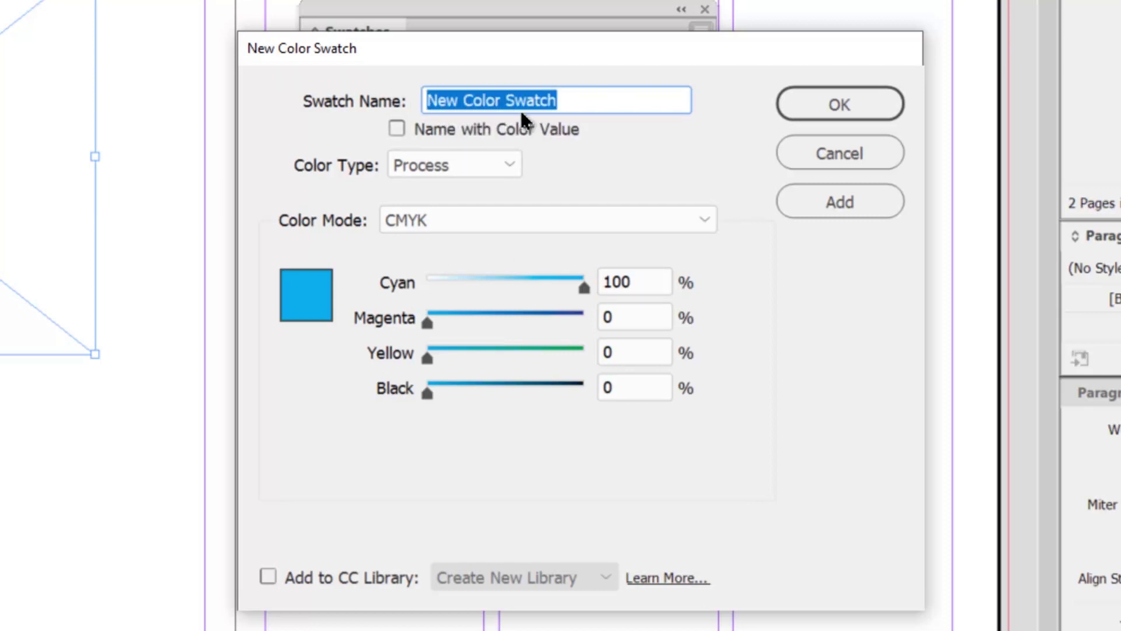
left_click(494, 124)
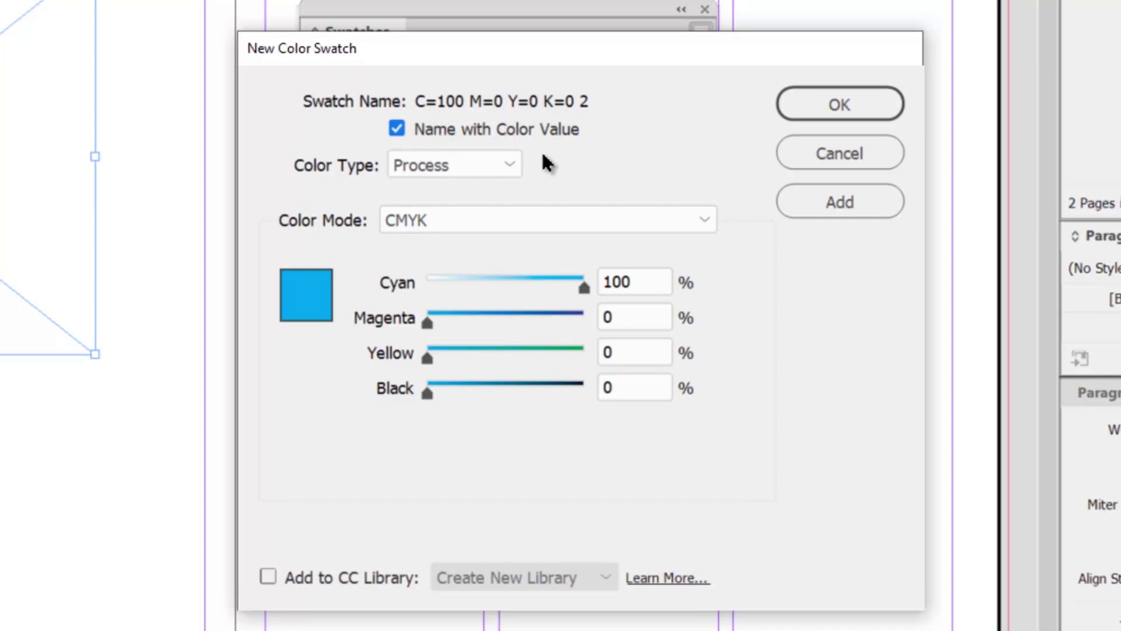
Step: Choose Process as the new swatch's color type and CMYK as its color mode
left_click(459, 165)
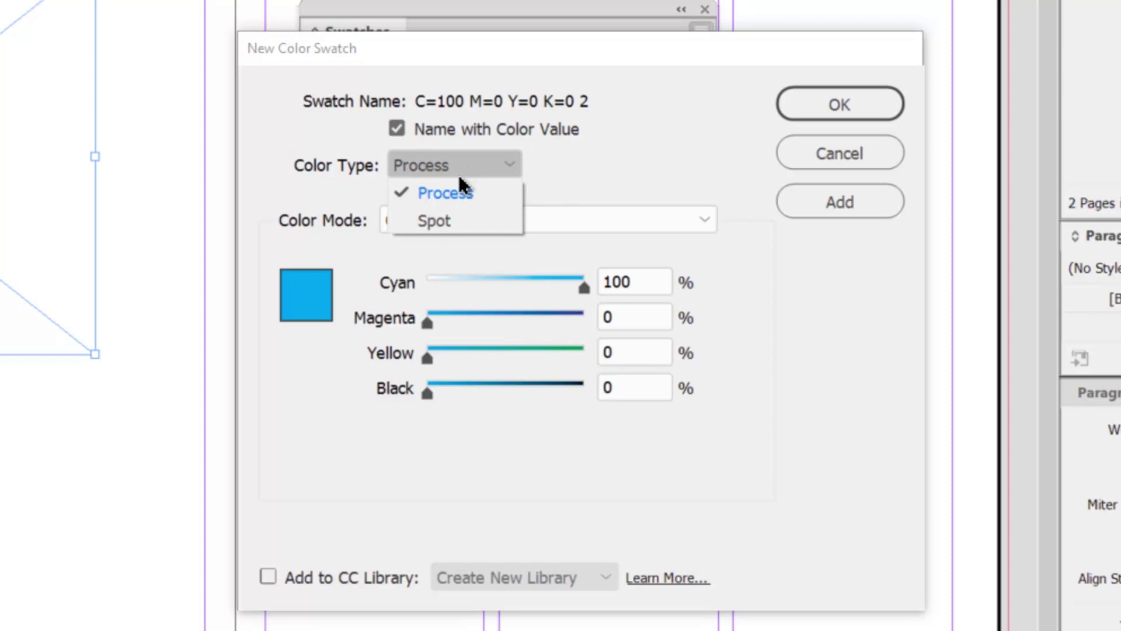
left_click(460, 193)
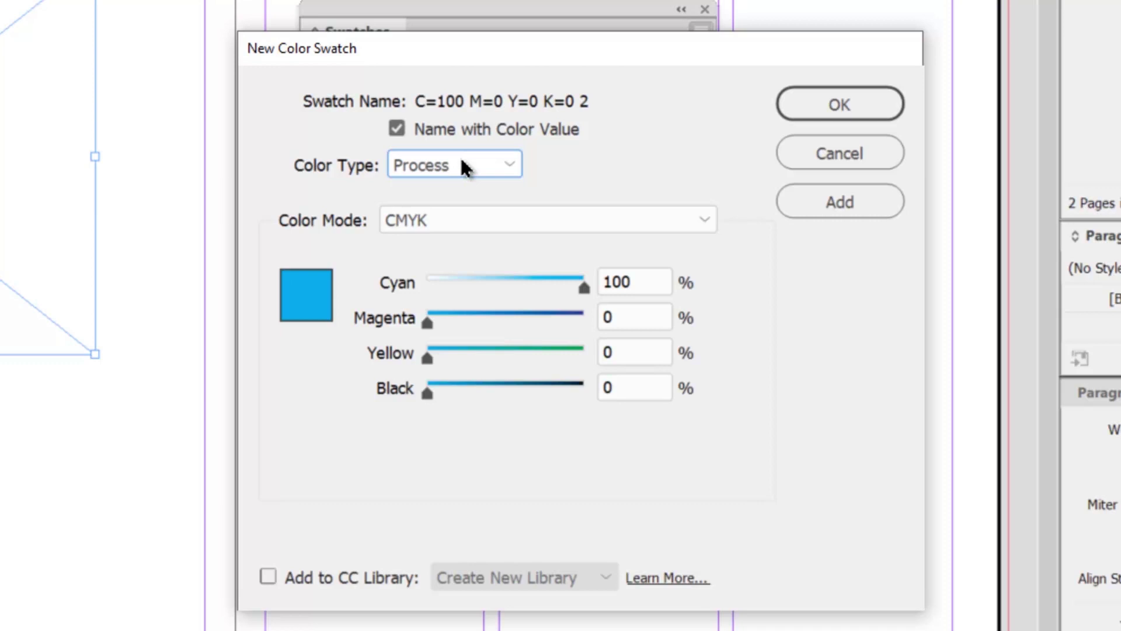
left_click(442, 219)
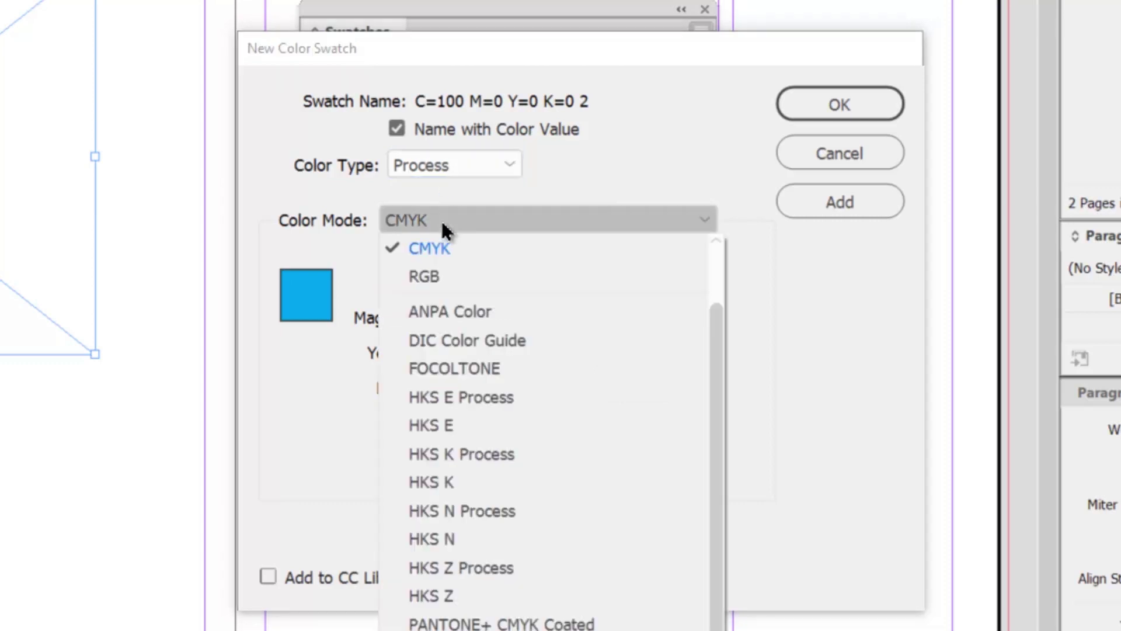
left_click(440, 248)
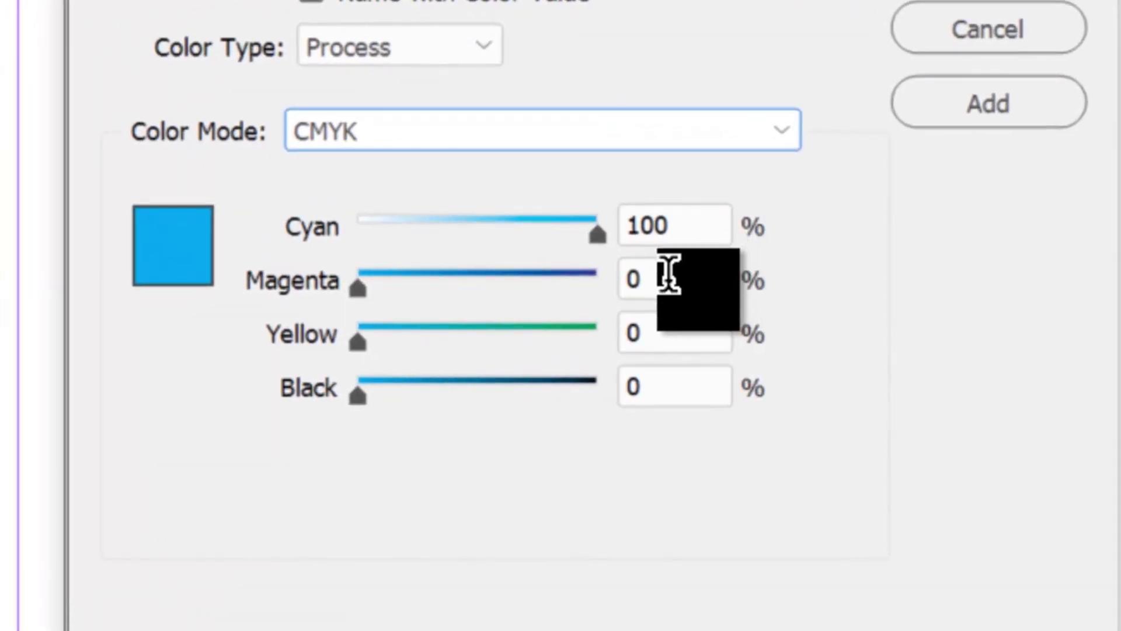
Step: Set the new swatch's yellow to 47% and black to 60%, add it to the swatches and finish
left_click(668, 274)
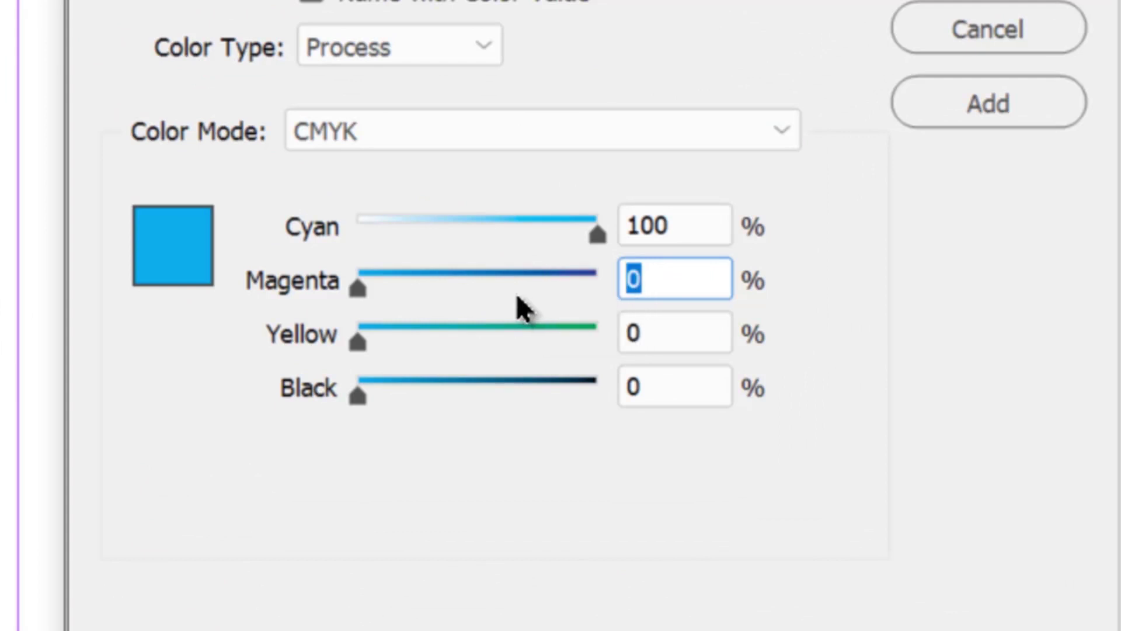
left_click(663, 333)
type("47")
key("Tab")
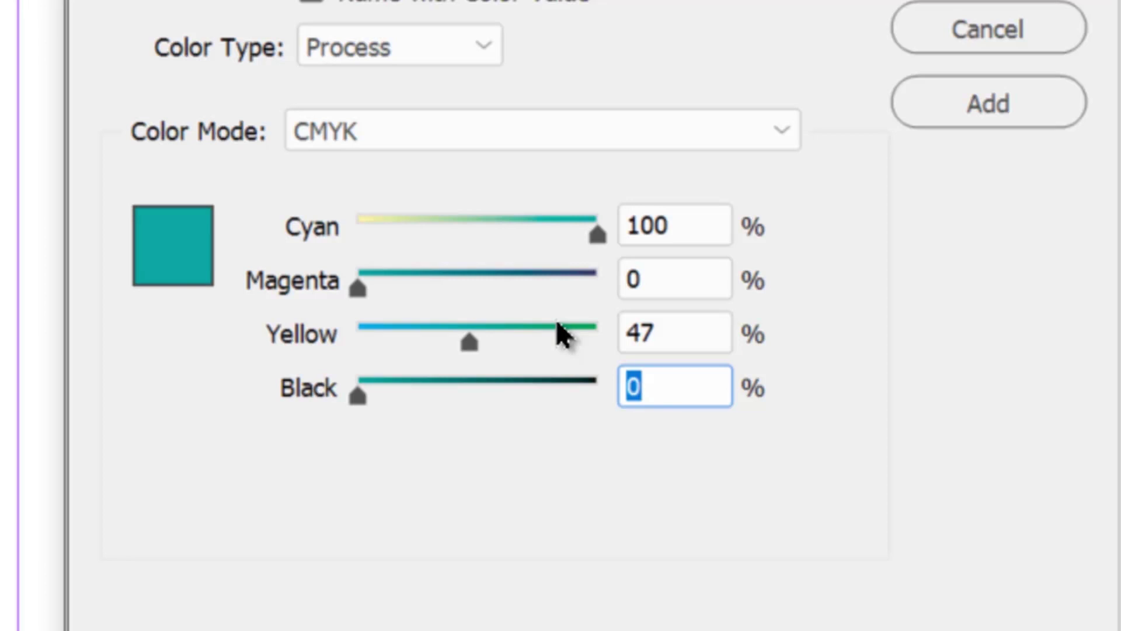
type("60")
key("Tab")
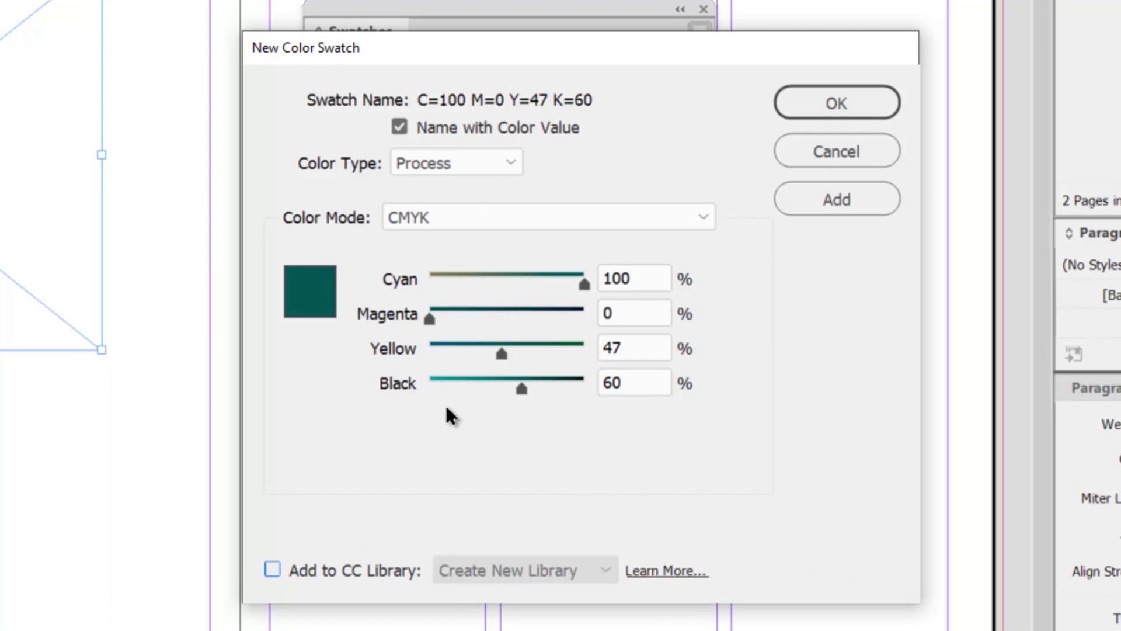
left_click(827, 213)
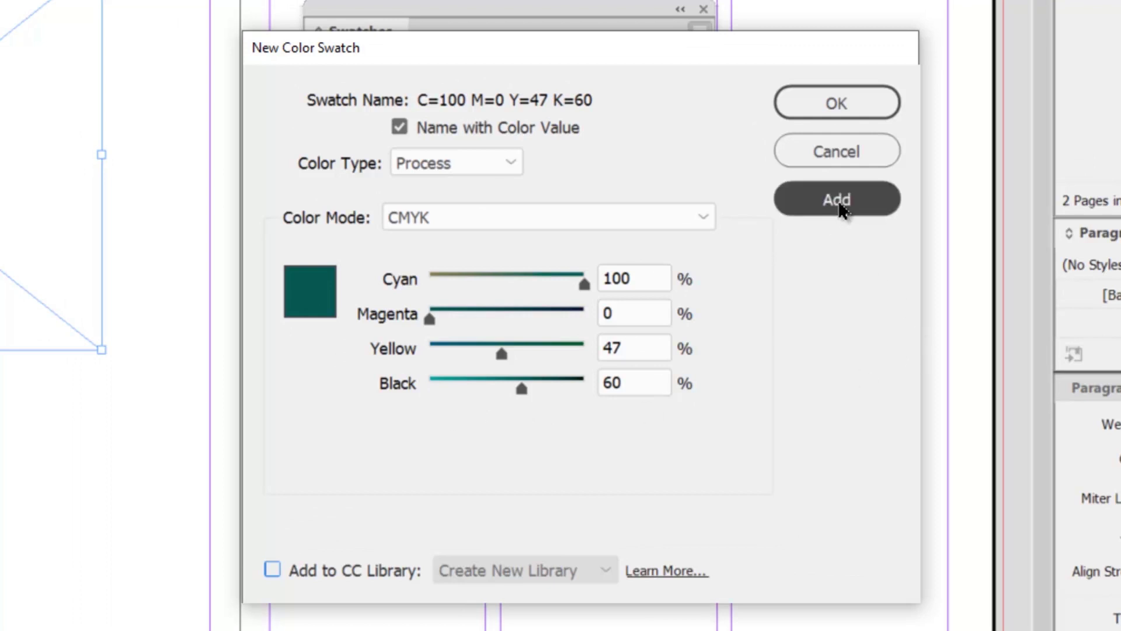
left_click_drag(642, 55, 118, 278)
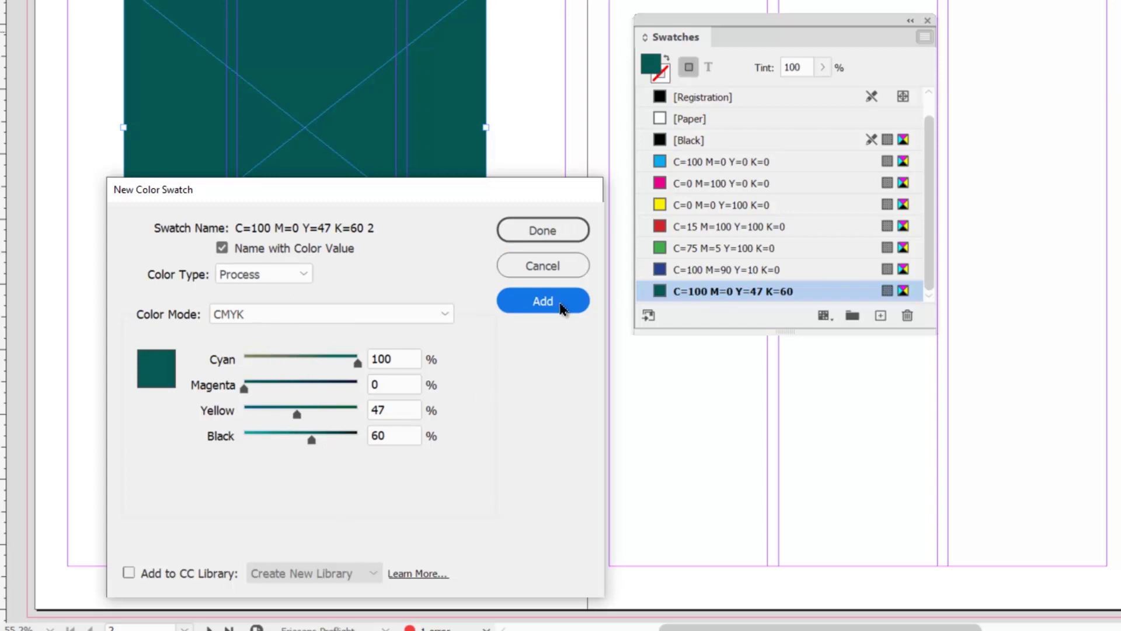
left_click(535, 232)
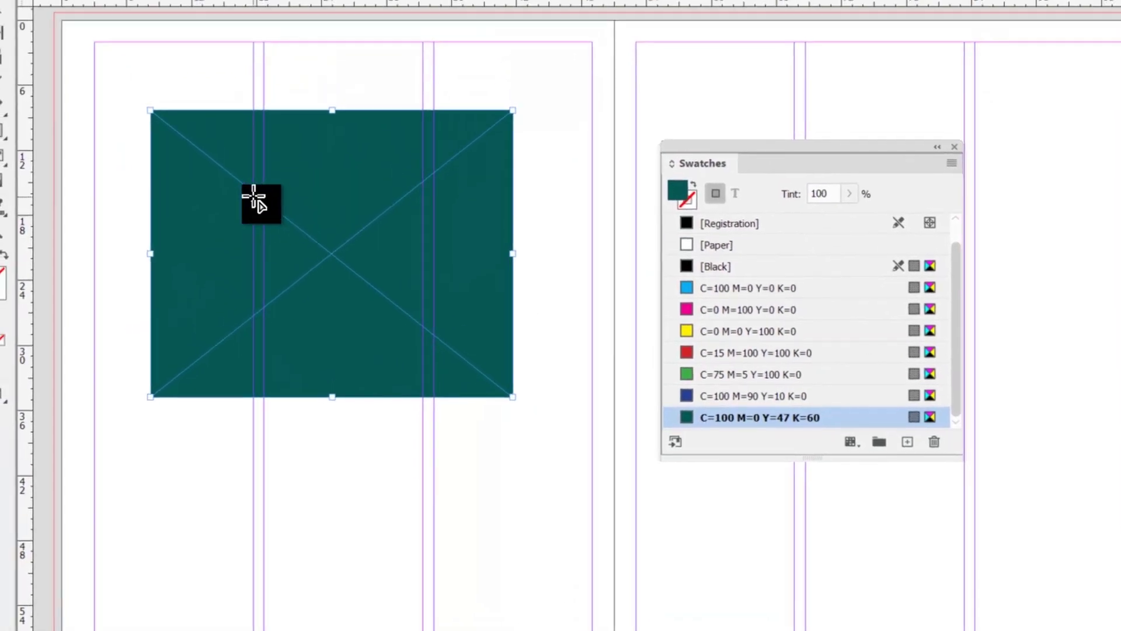
Step: Lower the dark teal swatch's black value to 16%, previewing the change on the frame, and accept it
double_click(786, 425)
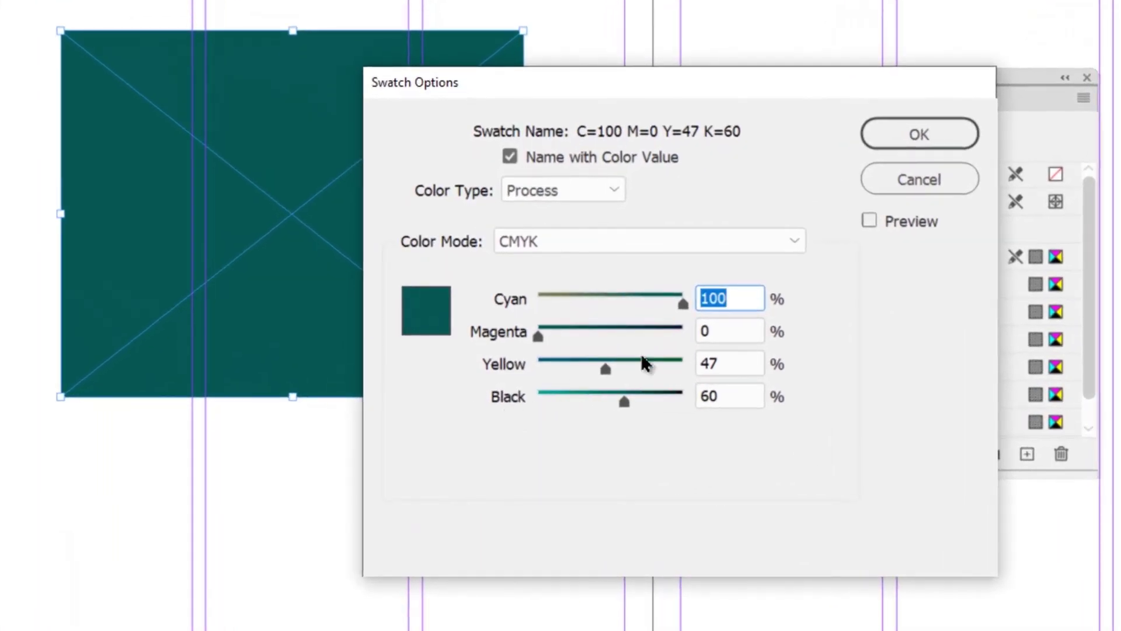
left_click_drag(620, 408, 561, 407)
left_click_drag(723, 90, 849, 68)
left_click(995, 200)
left_click(995, 199)
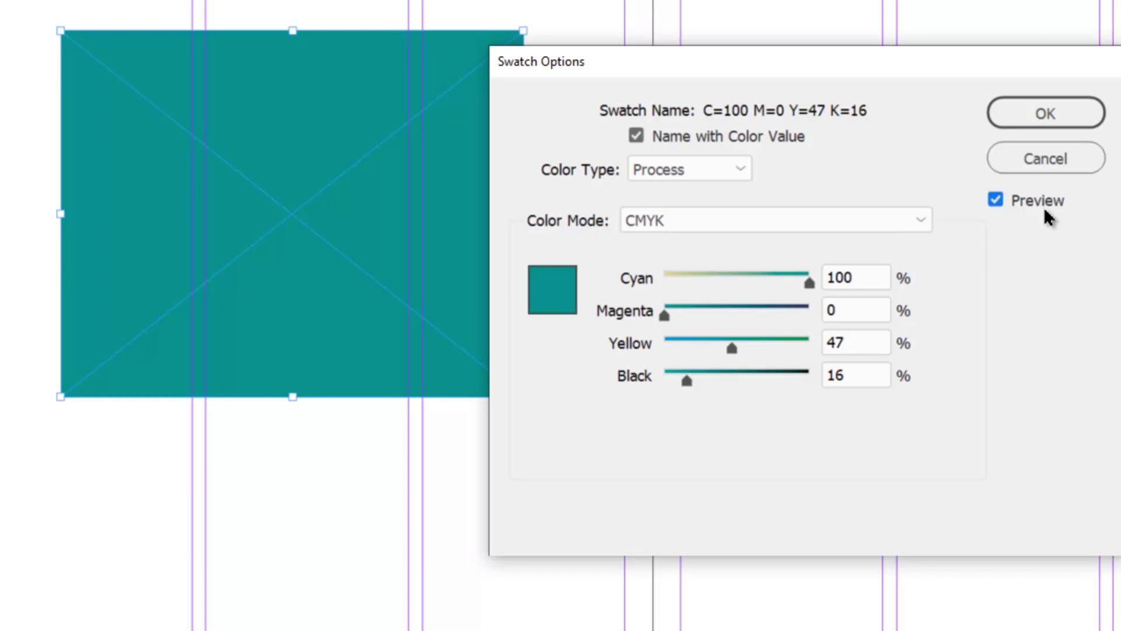
left_click(1048, 122)
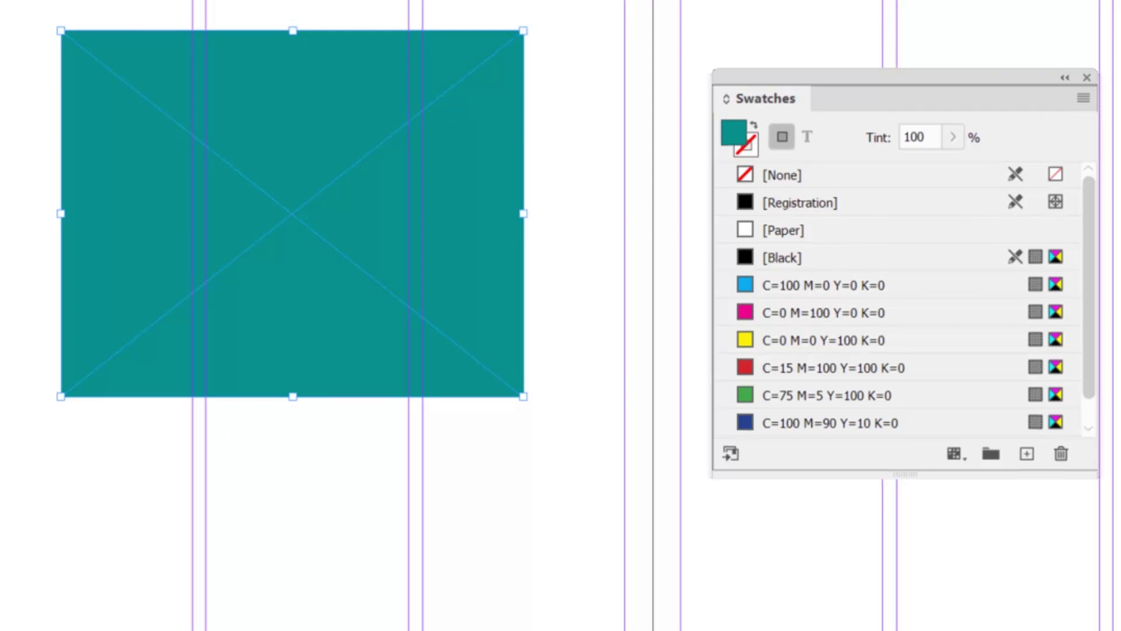
Step: Start a new gradient swatch and choose Linear as its type
left_click(336, 424)
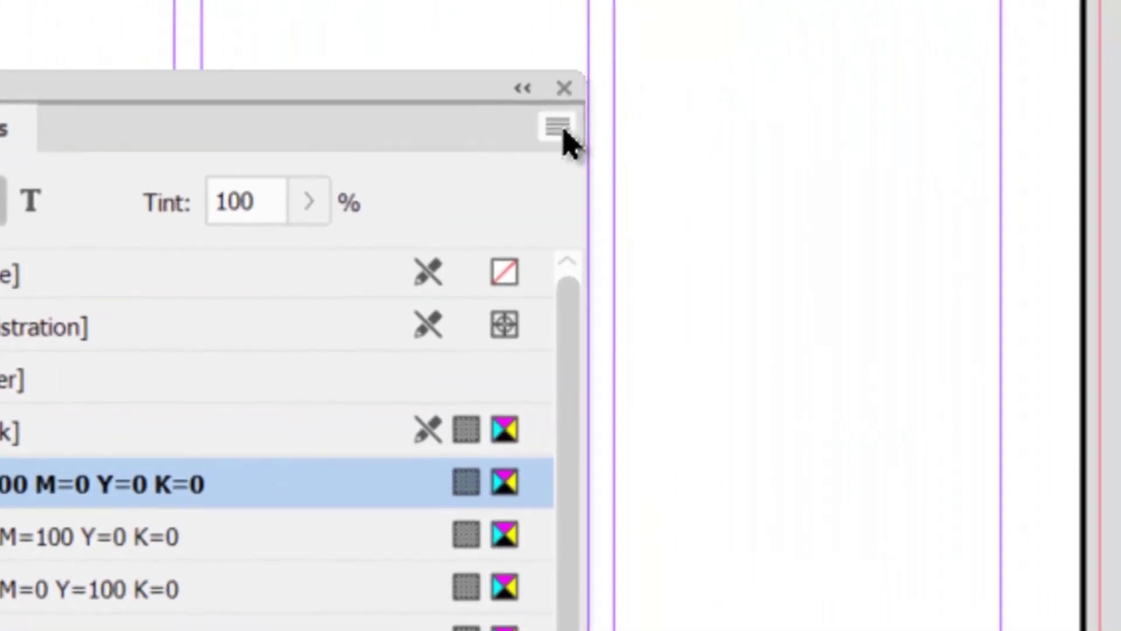
left_click(1002, 77)
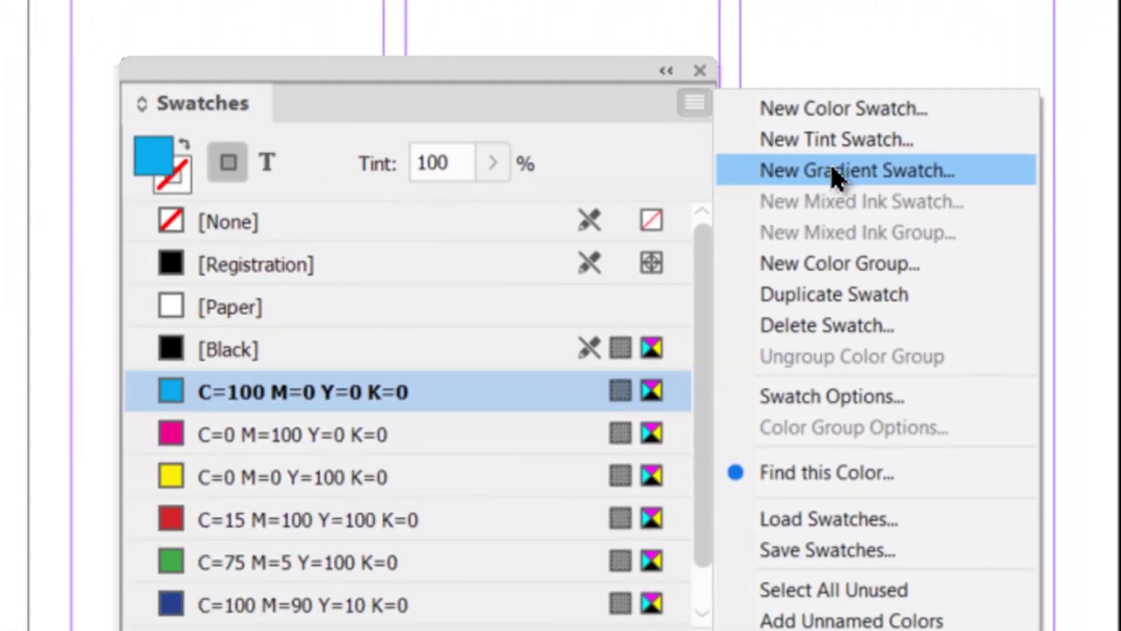
left_click(833, 169)
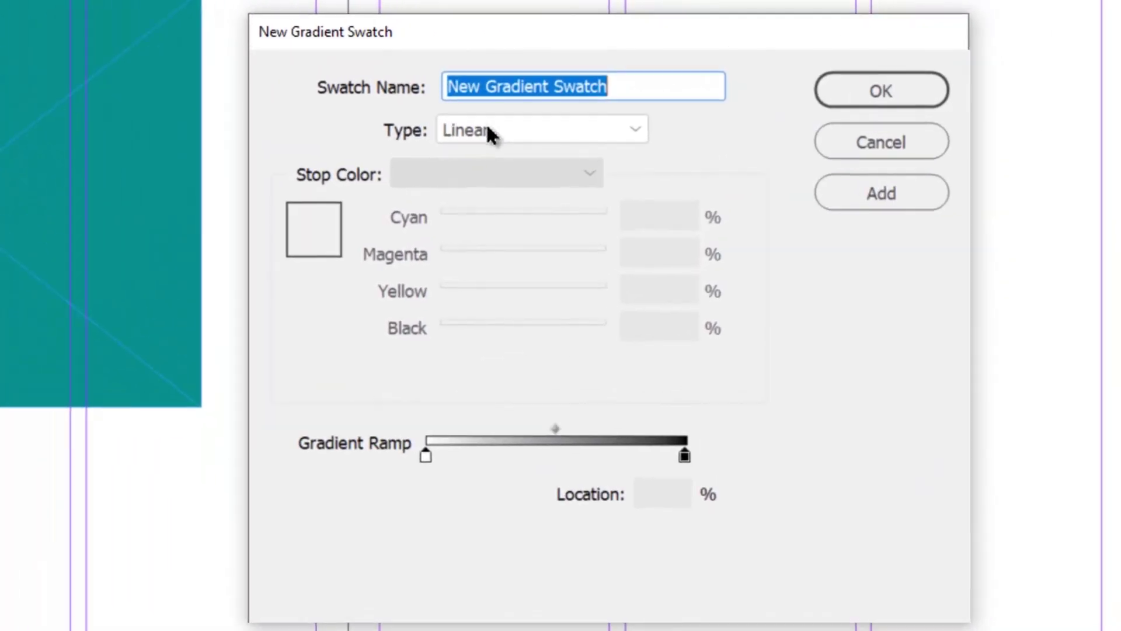
left_click(491, 133)
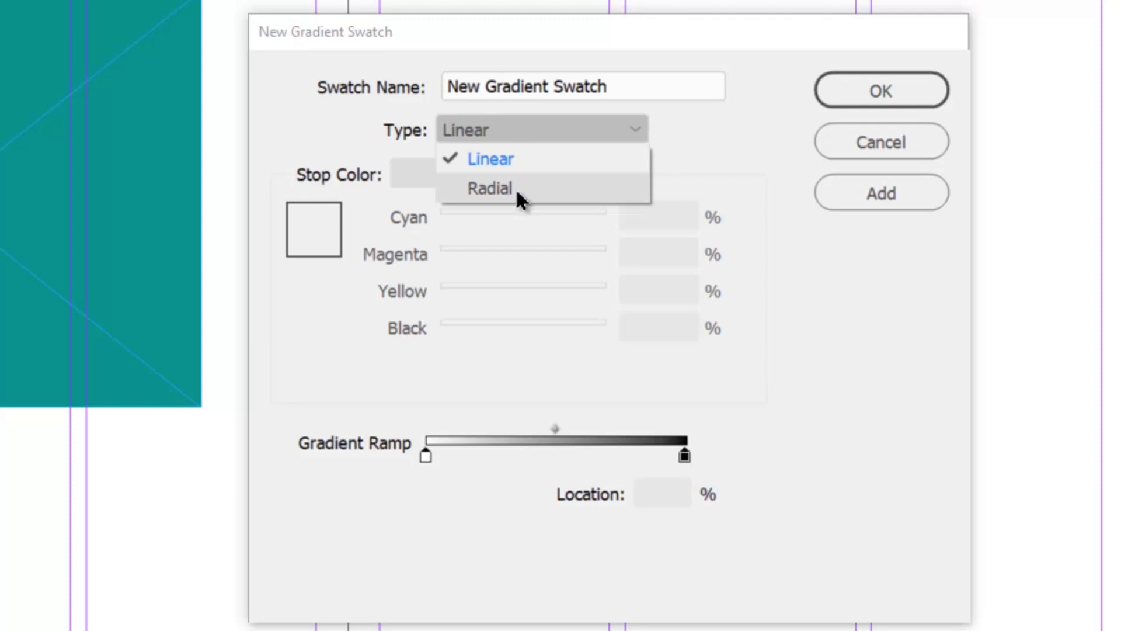
left_click(514, 157)
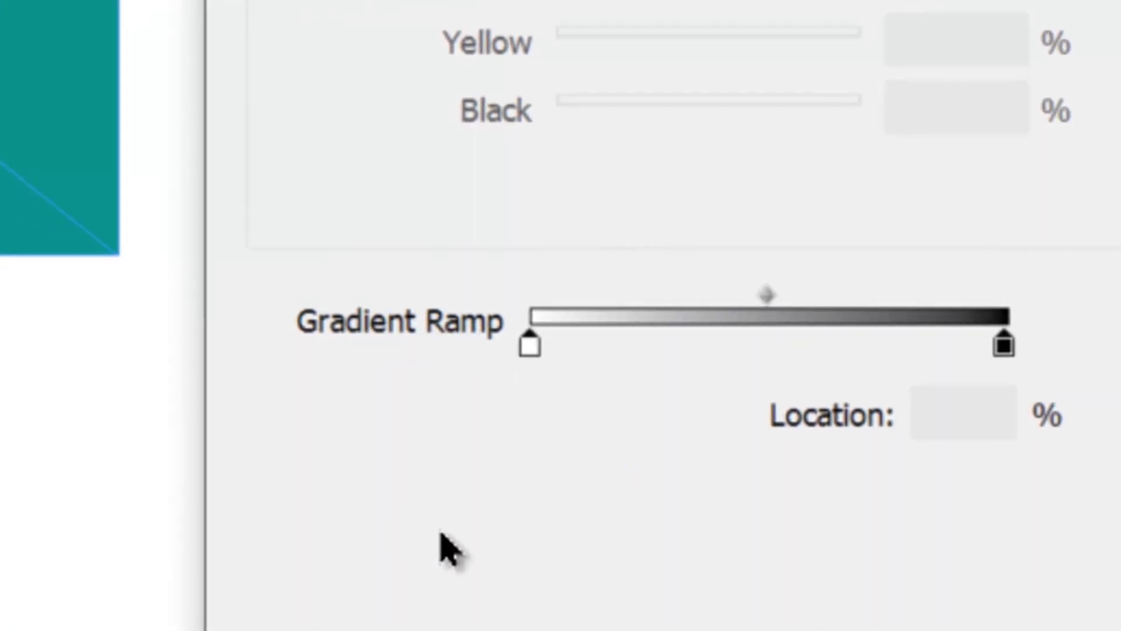
Step: Set the gradient's starting stop to use swatch colors and assign it the teal C=100 M=0 Y=47 K=16 swatch
left_click(528, 351)
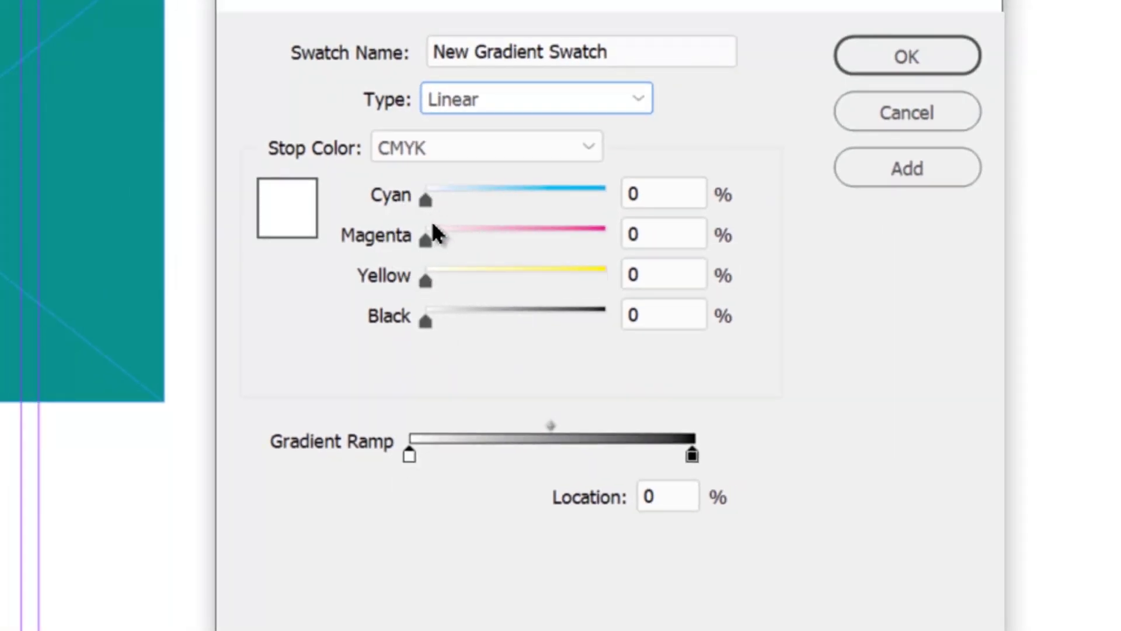
left_click_drag(422, 200, 528, 231)
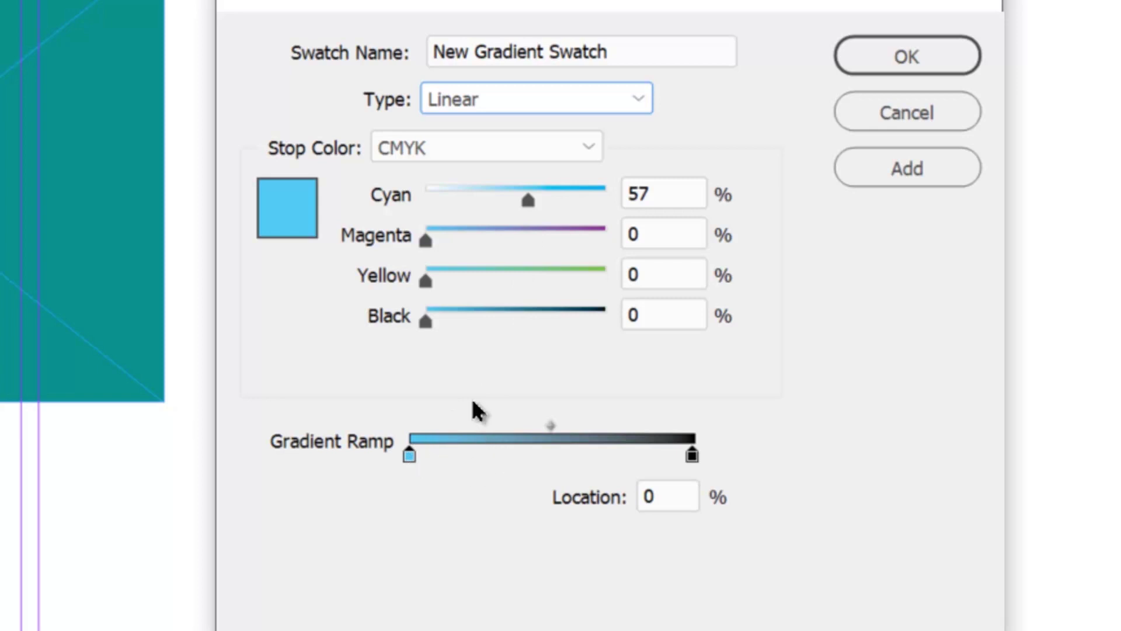
left_click_drag(537, 198, 414, 215)
left_click(443, 152)
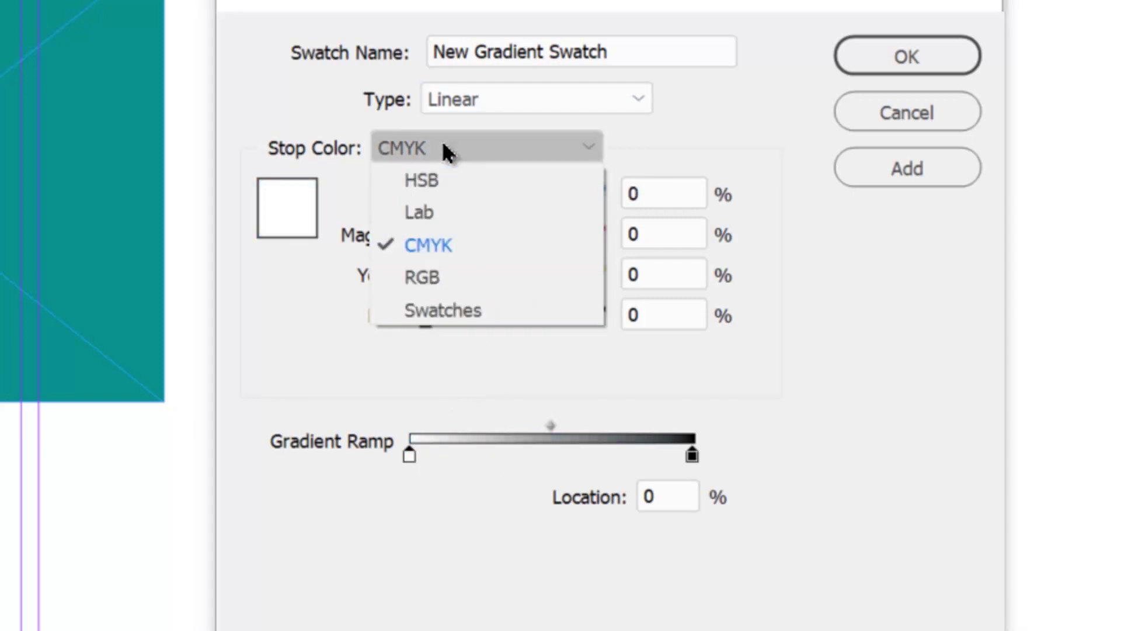
left_click(470, 312)
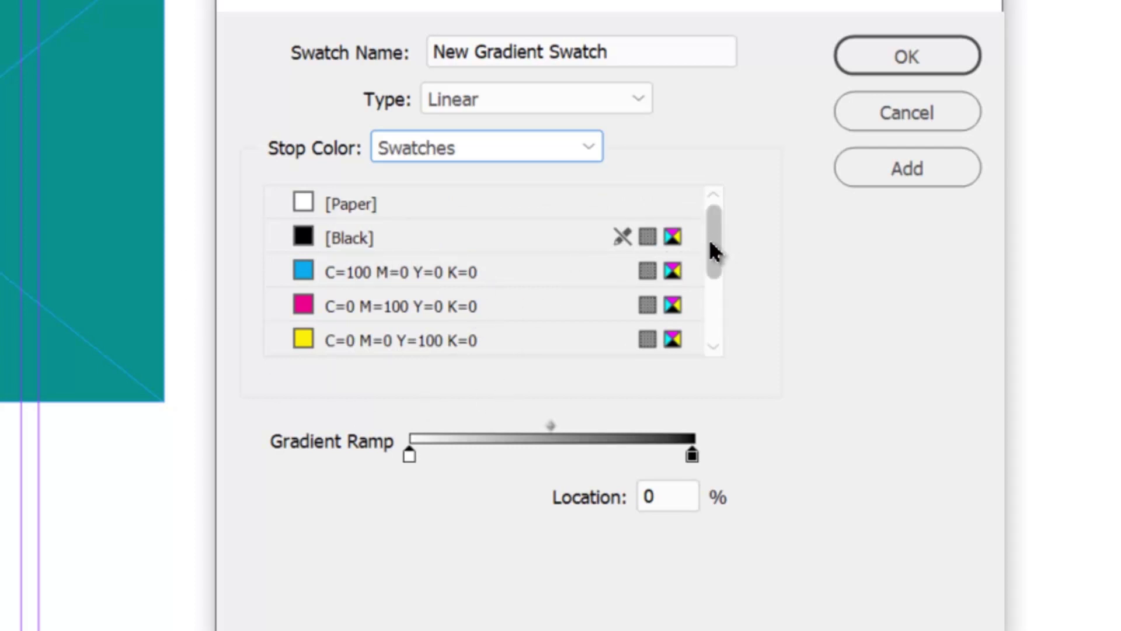
left_click_drag(713, 244, 726, 350)
left_click(392, 342)
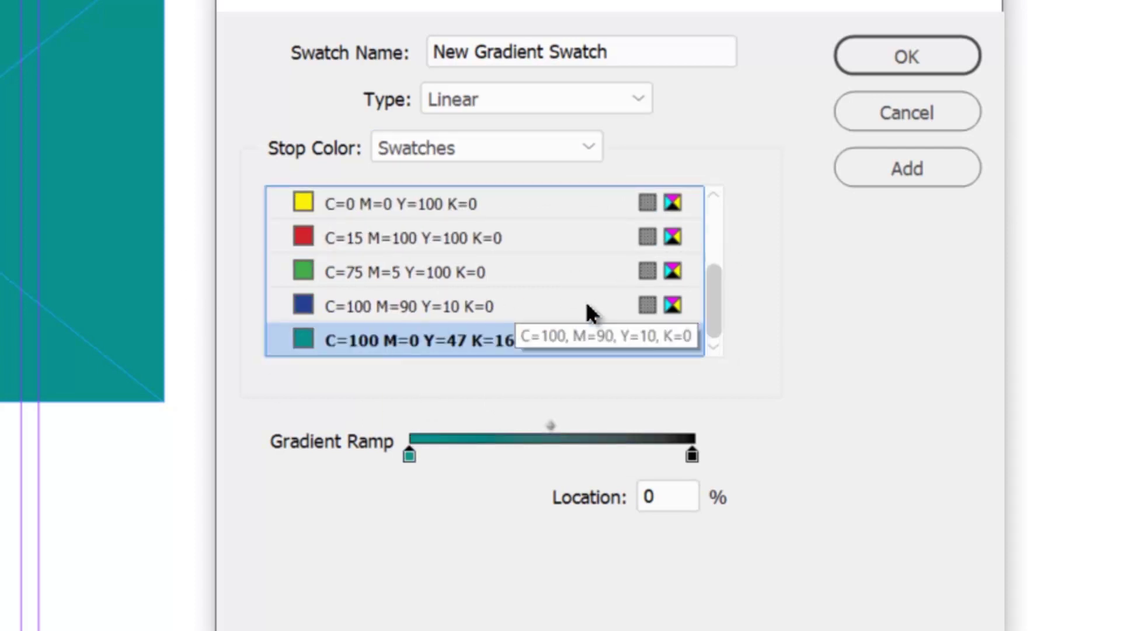
Step: Assign the C=0 M=100 Y=0 K=0 swatch to the gradient's ending stop and select the midpoint between the two stops
left_click_drag(709, 310, 713, 216)
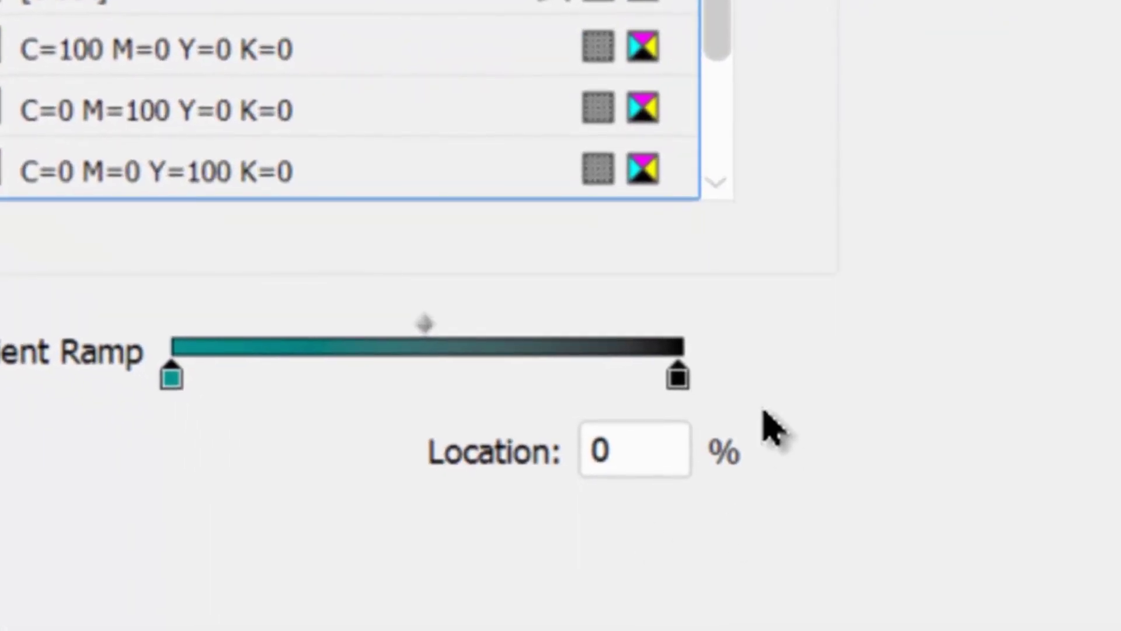
left_click(677, 380)
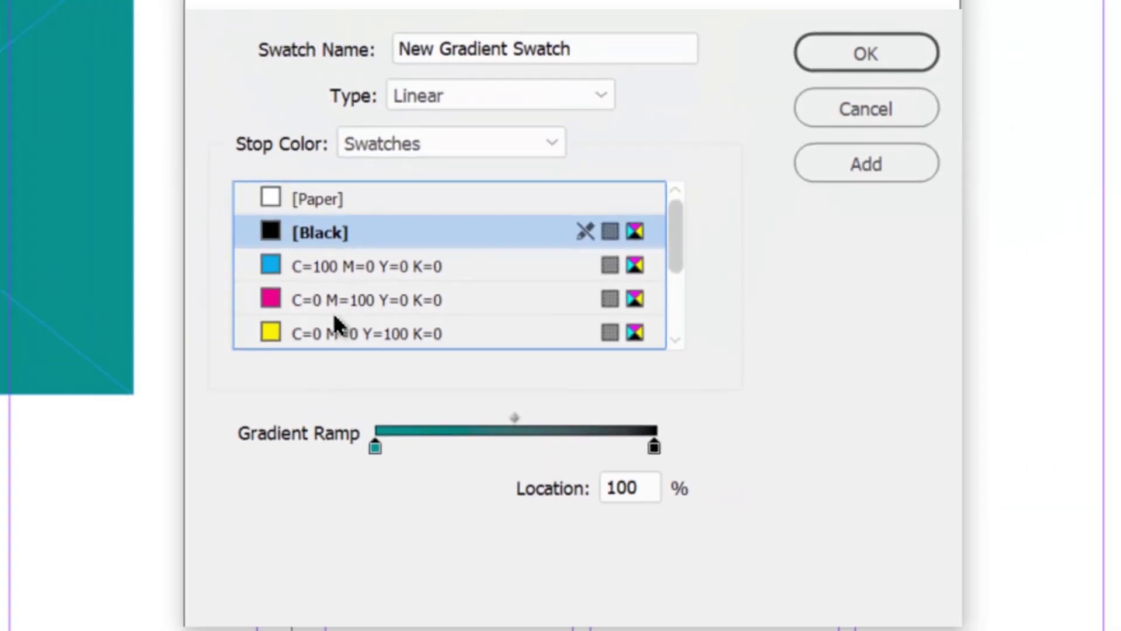
left_click(336, 305)
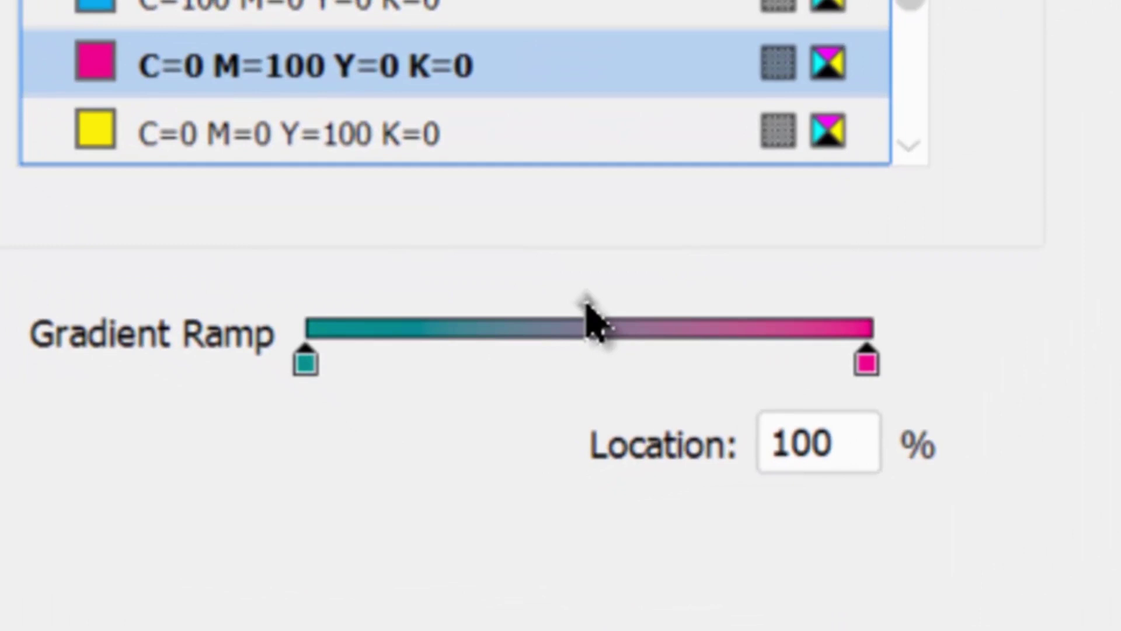
mouse_move(587, 303)
left_mouse_down()
mouse_move(405, 299)
mouse_move(780, 301)
mouse_move(573, 299)
mouse_move(607, 301)
mouse_move(586, 303)
left_mouse_up()
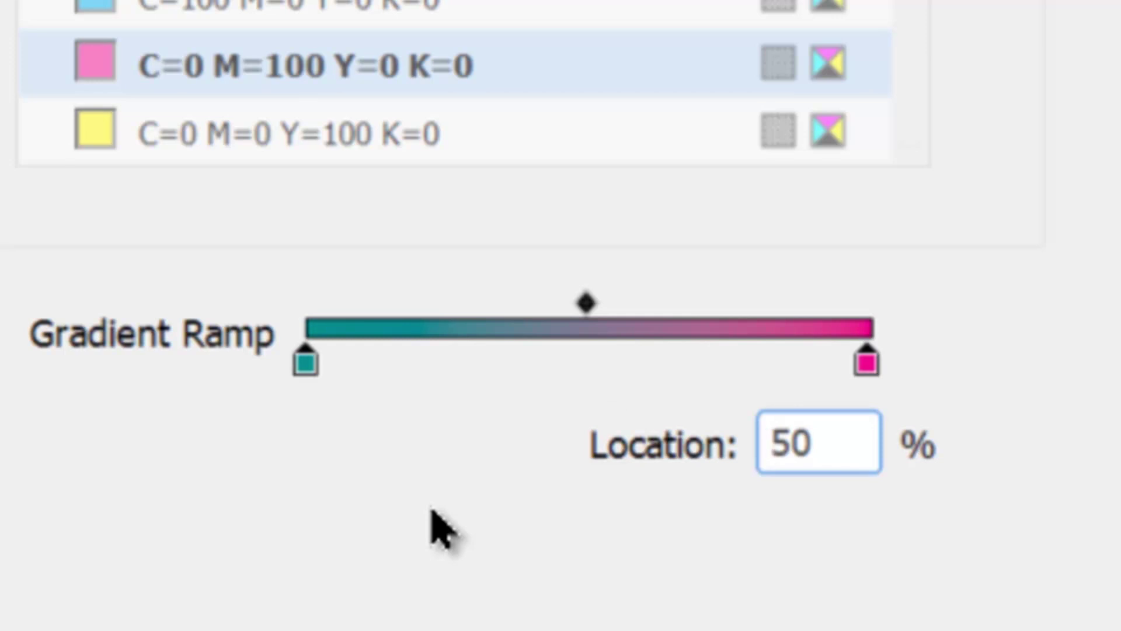
Step: Add a gradient stop at about 27% and give it the yellow C=0 M=0 Y=100 K=0 swatch
left_click(458, 361)
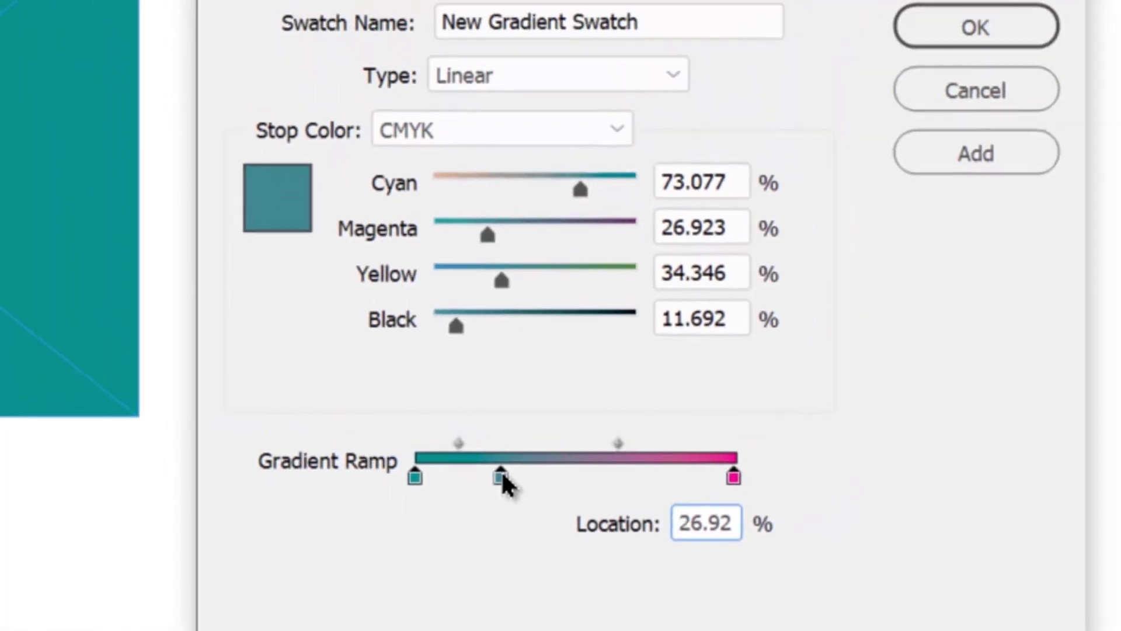
left_click(477, 143)
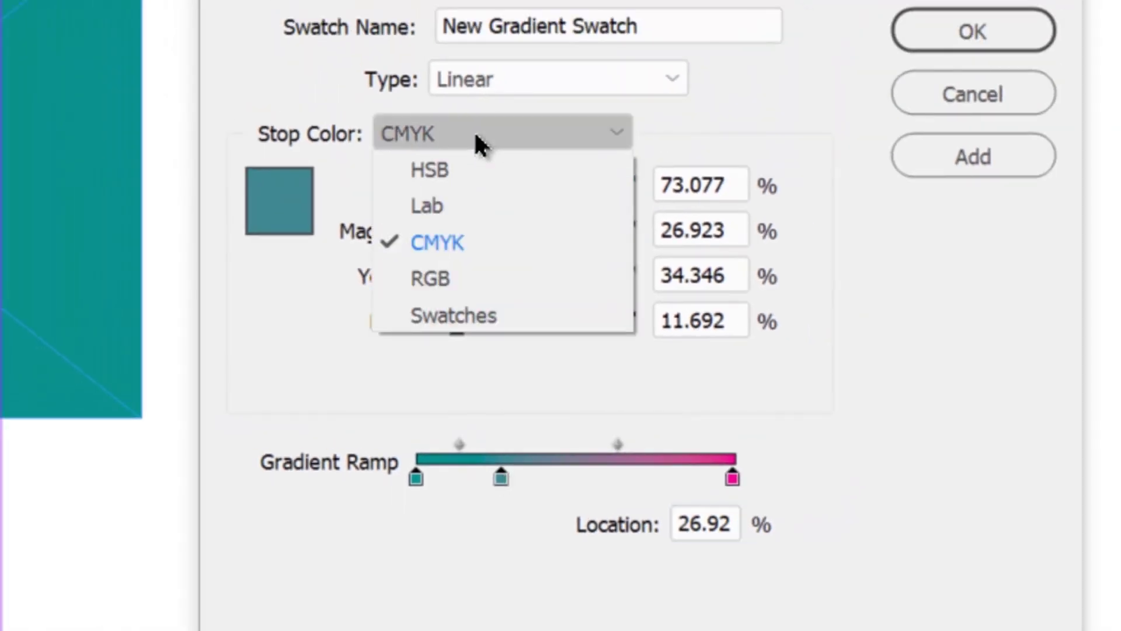
left_click(480, 318)
left_click(394, 349)
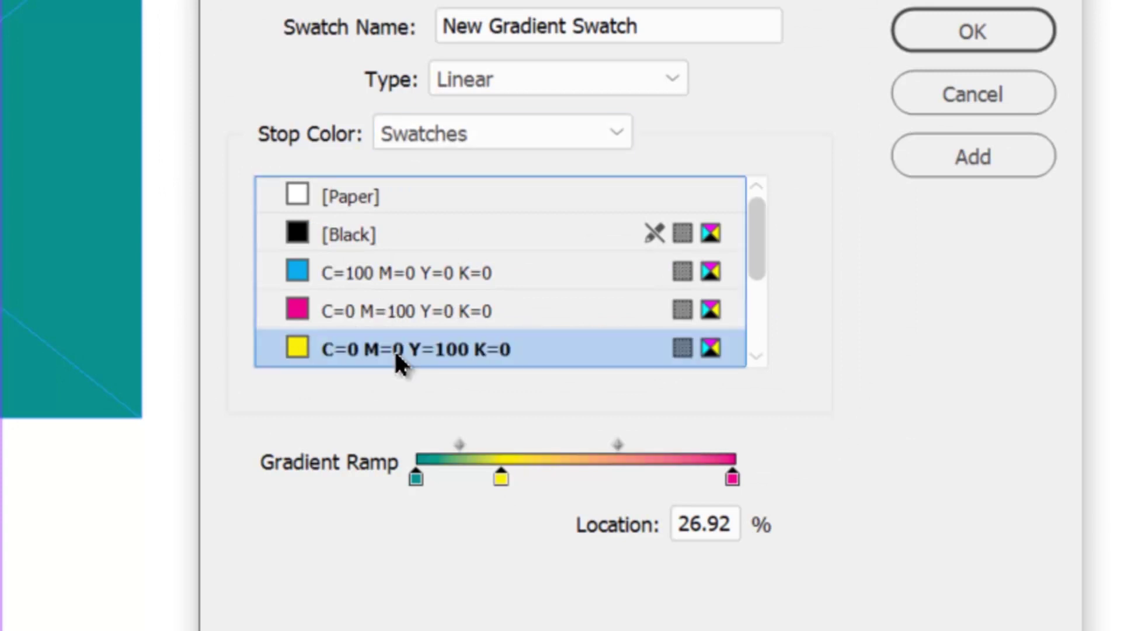
Step: Add another gradient stop at about 76% and give it the red C=15 M=100 Y=100 K=0 swatch
left_click(656, 476)
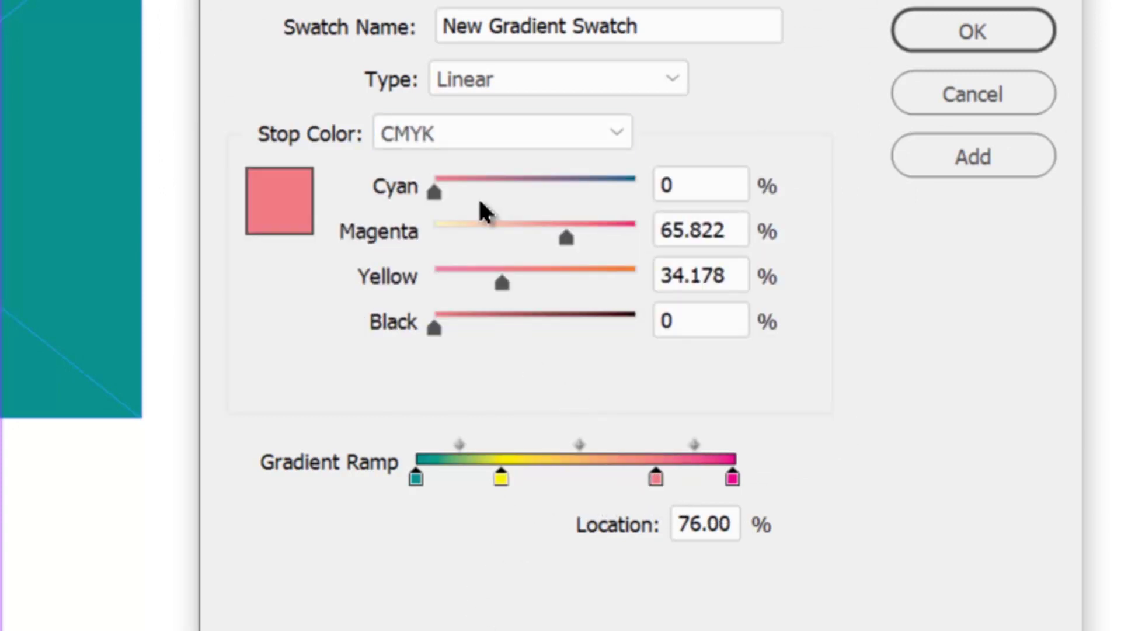
left_click(453, 140)
left_click(476, 318)
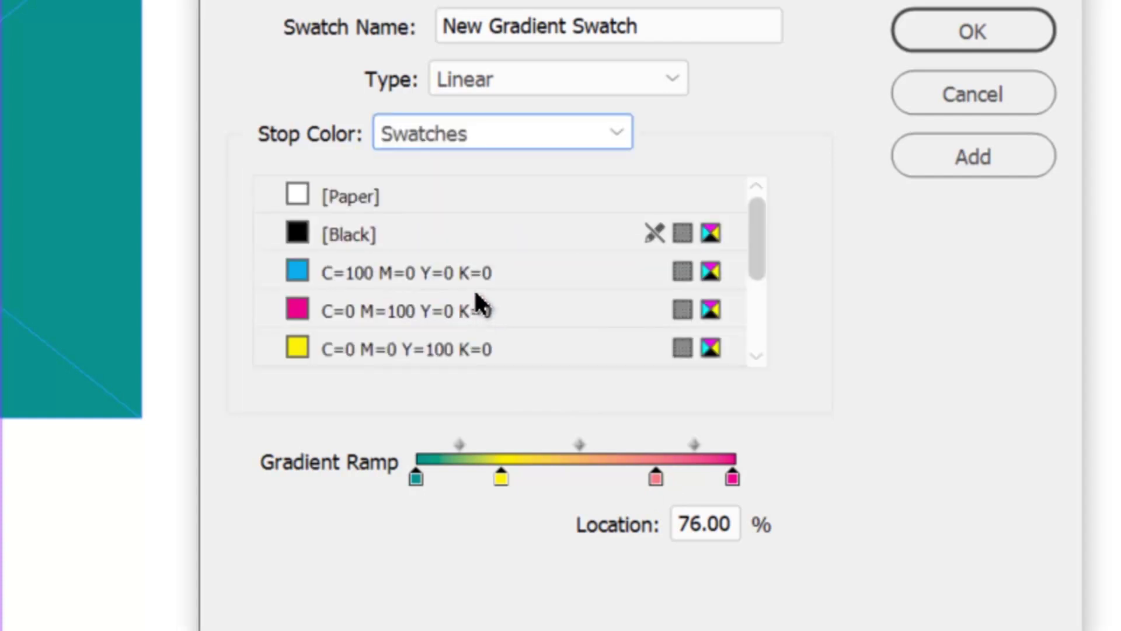
scroll(463, 348, "down", 1)
left_click(362, 348)
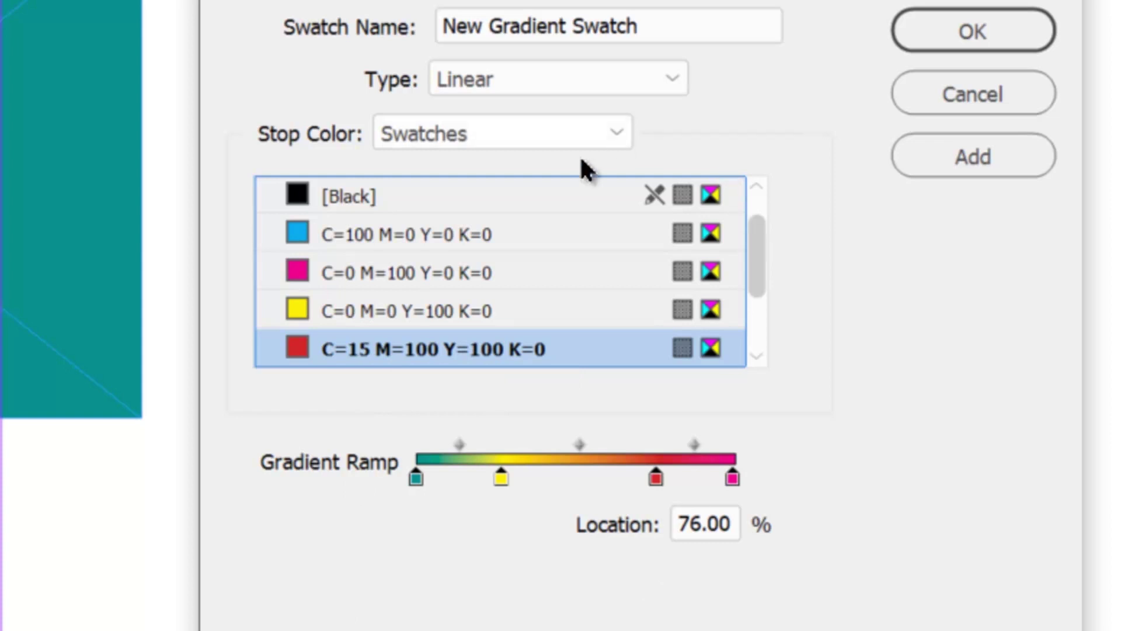
Step: Keep the name New Gradient Swatch, add the gradient to the swatches and finish
left_click_drag(649, 27, 466, 28)
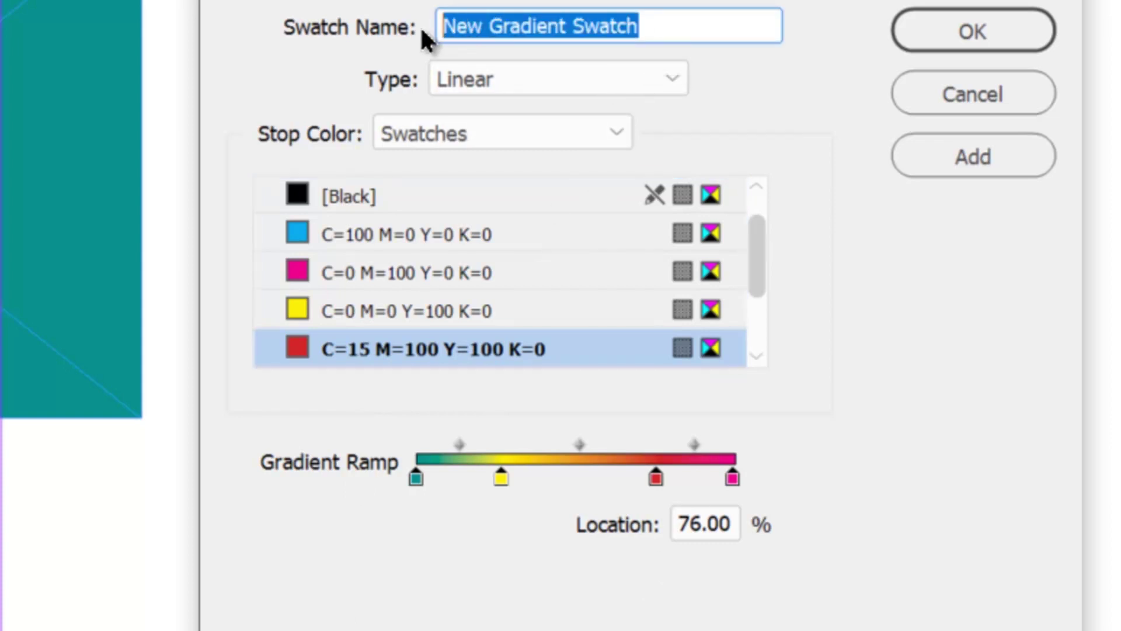
left_click(961, 158)
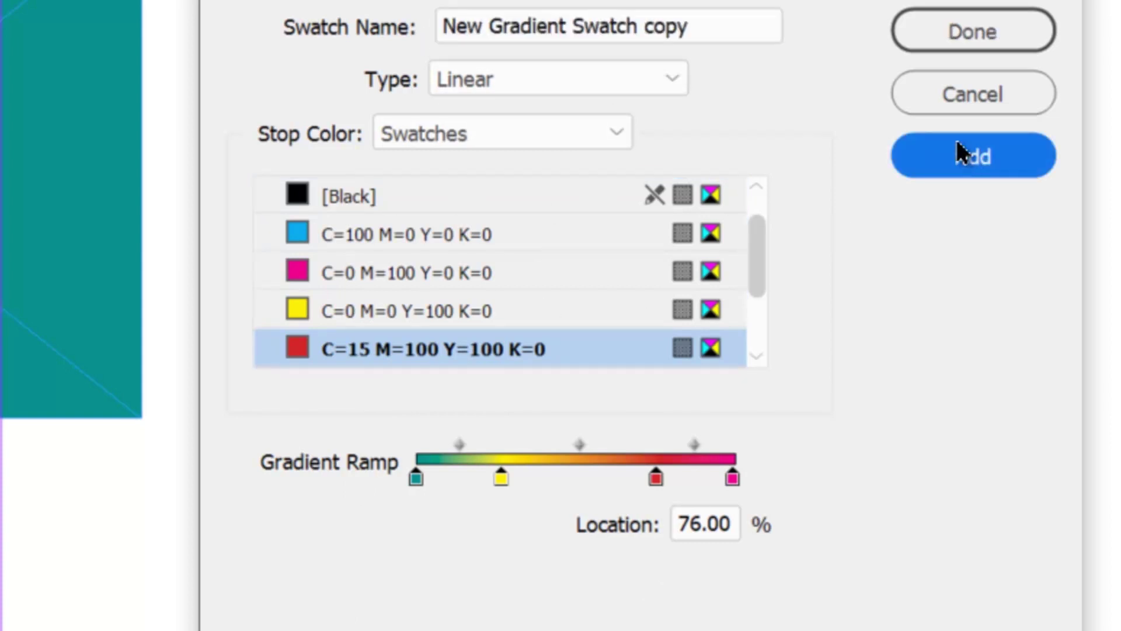
left_click(997, 34)
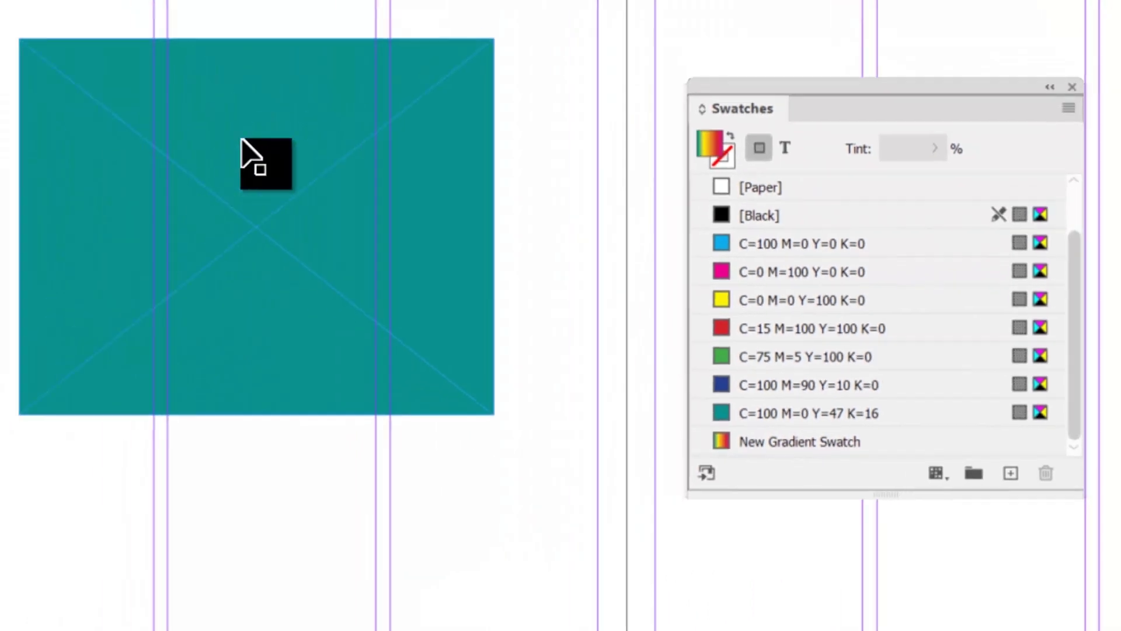
Step: Fill the teal frame with New Gradient Swatch, then review the swatch's gradient options and accept them unchanged
left_click(325, 94)
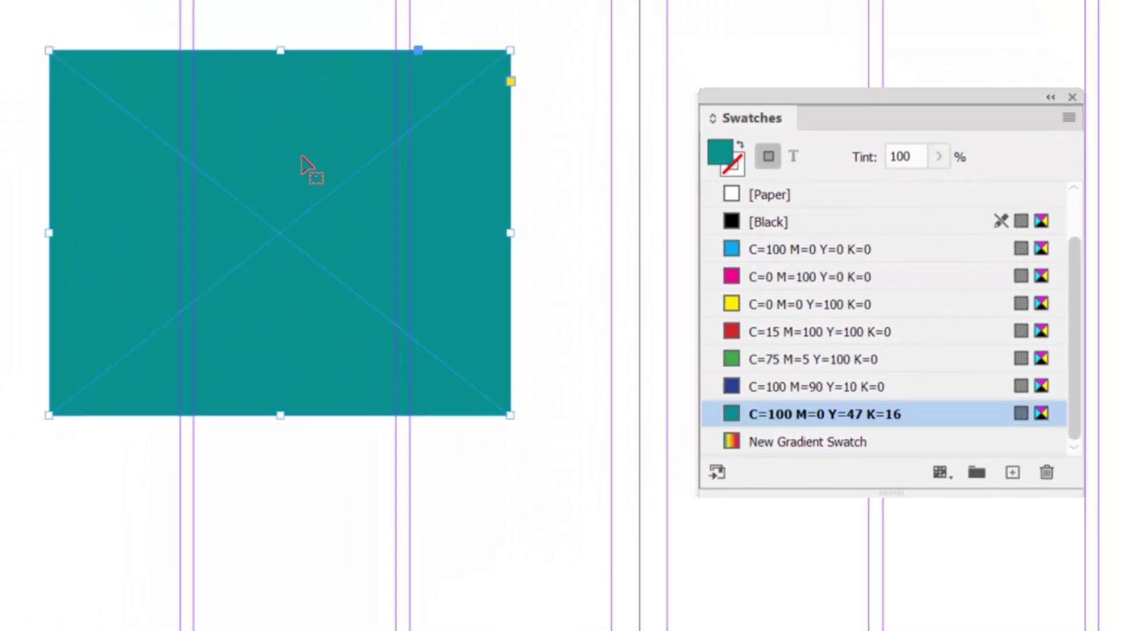
left_click(814, 443)
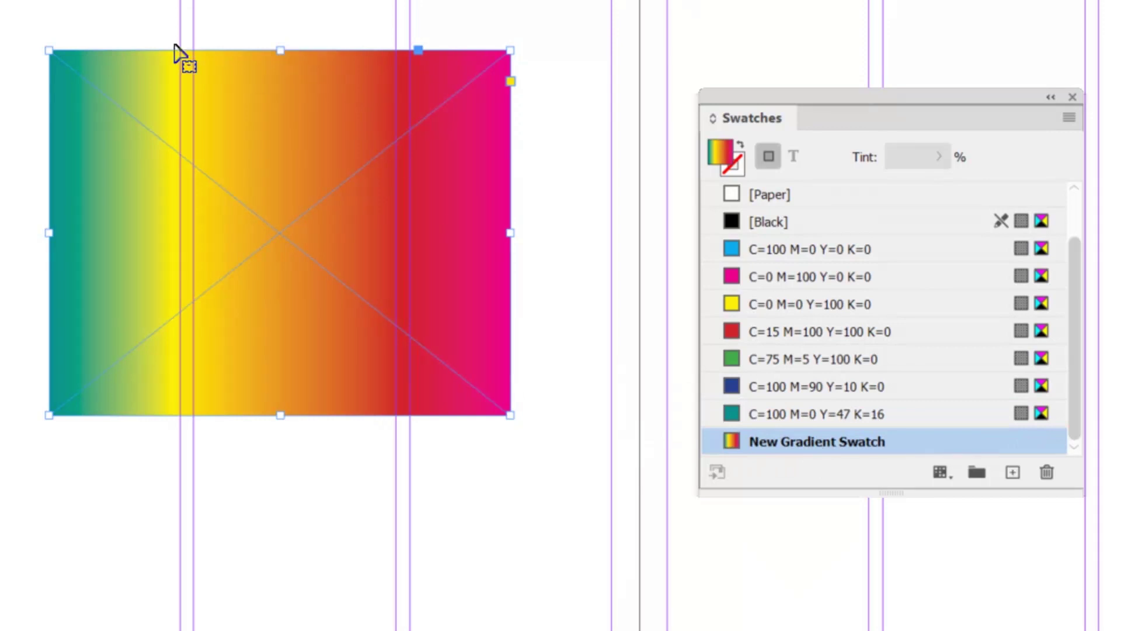
double_click(839, 447)
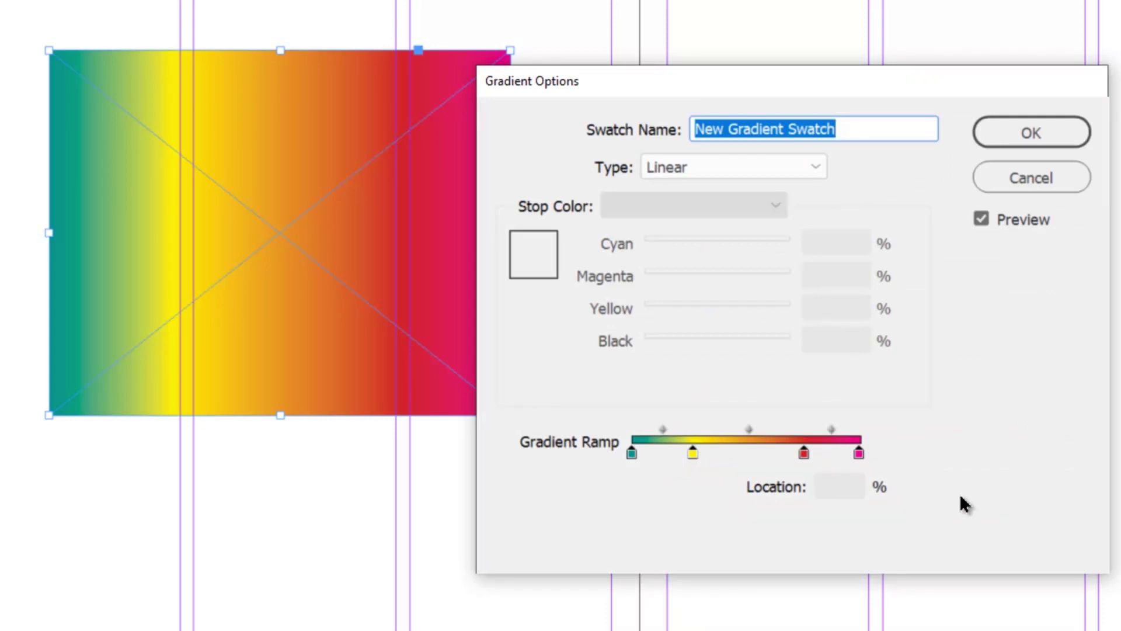
left_click(1041, 139)
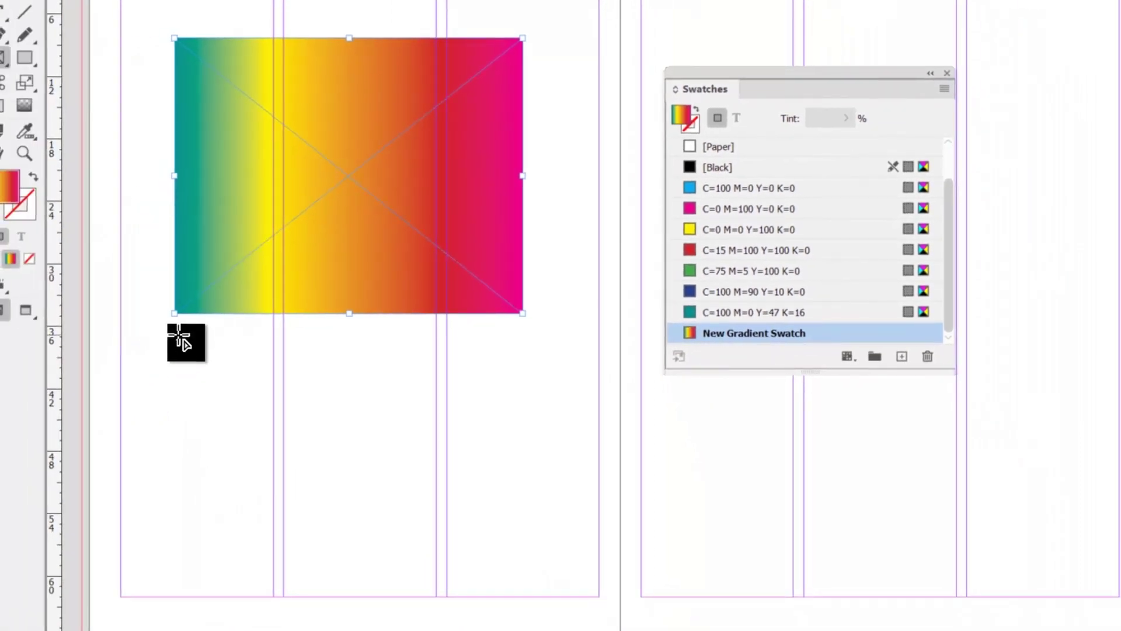
Step: Draw a rectangular frame below the gradient frame and apply the green C=75 M=5 Y=100 K=0 swatch to its stroke
left_click_drag(50, 438, 450, 611)
left_click_drag(478, 460, 508, 549)
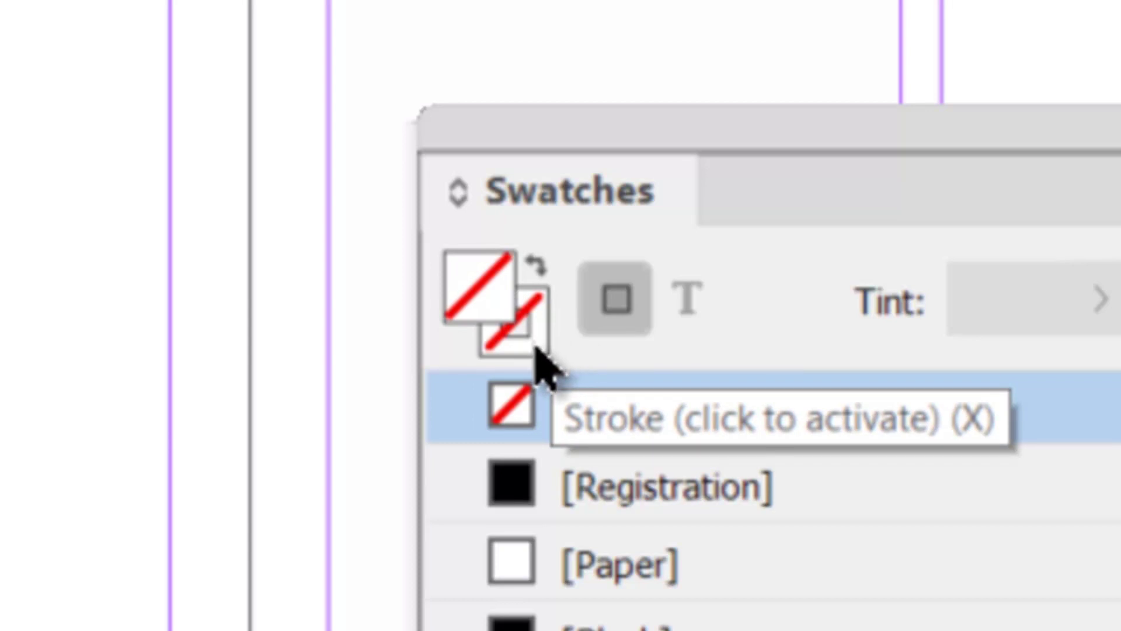
left_click(526, 355)
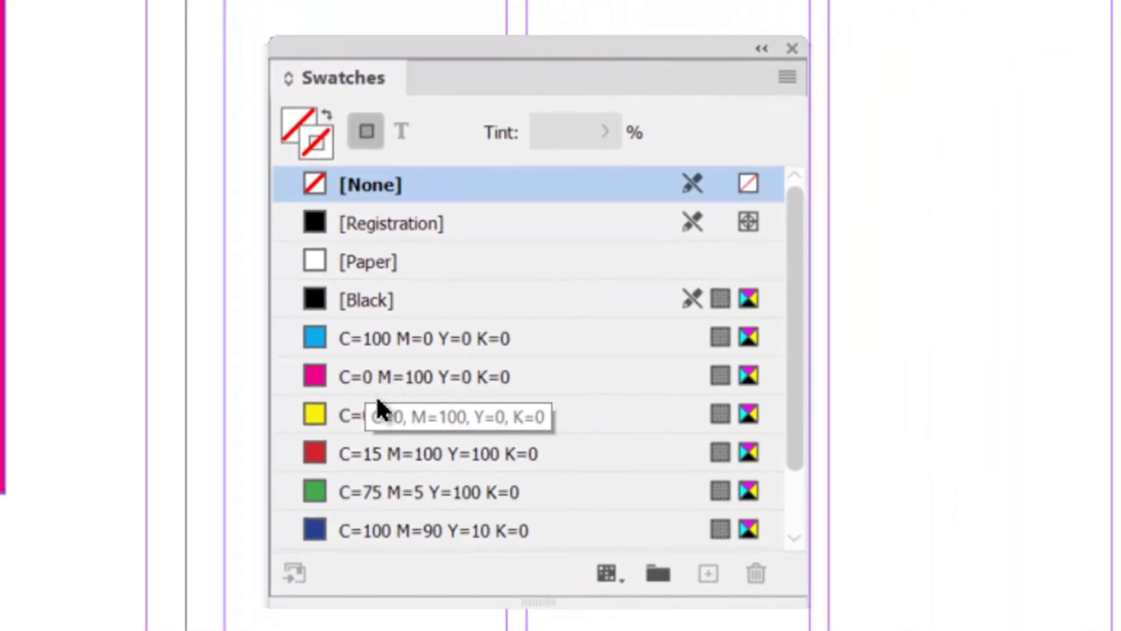
left_click(360, 487)
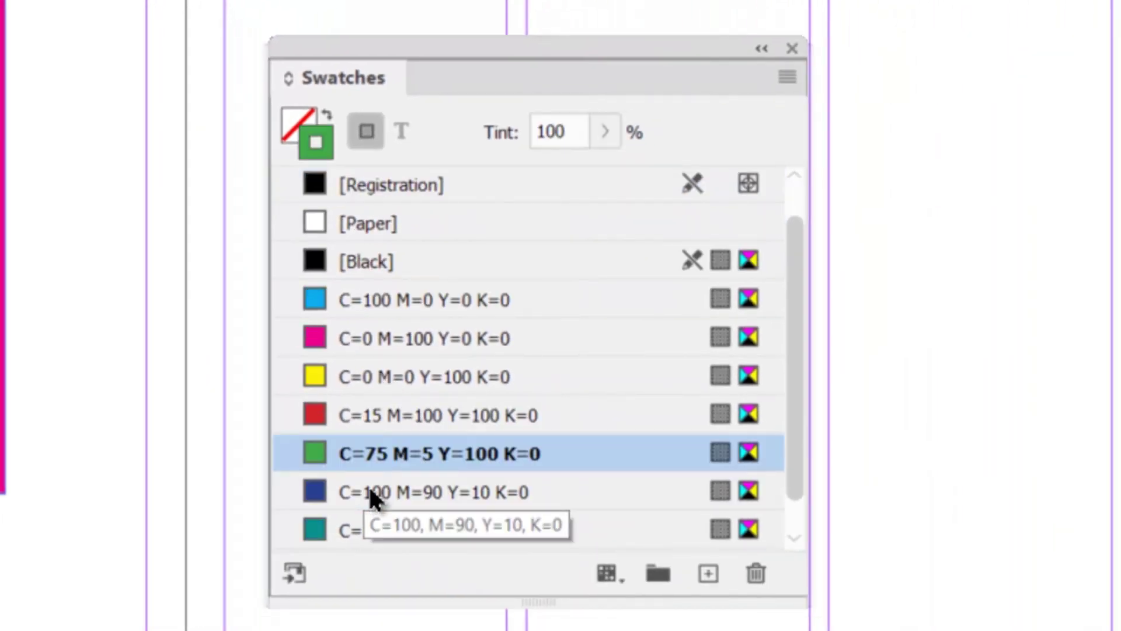
left_click_drag(356, 493, 0, 530)
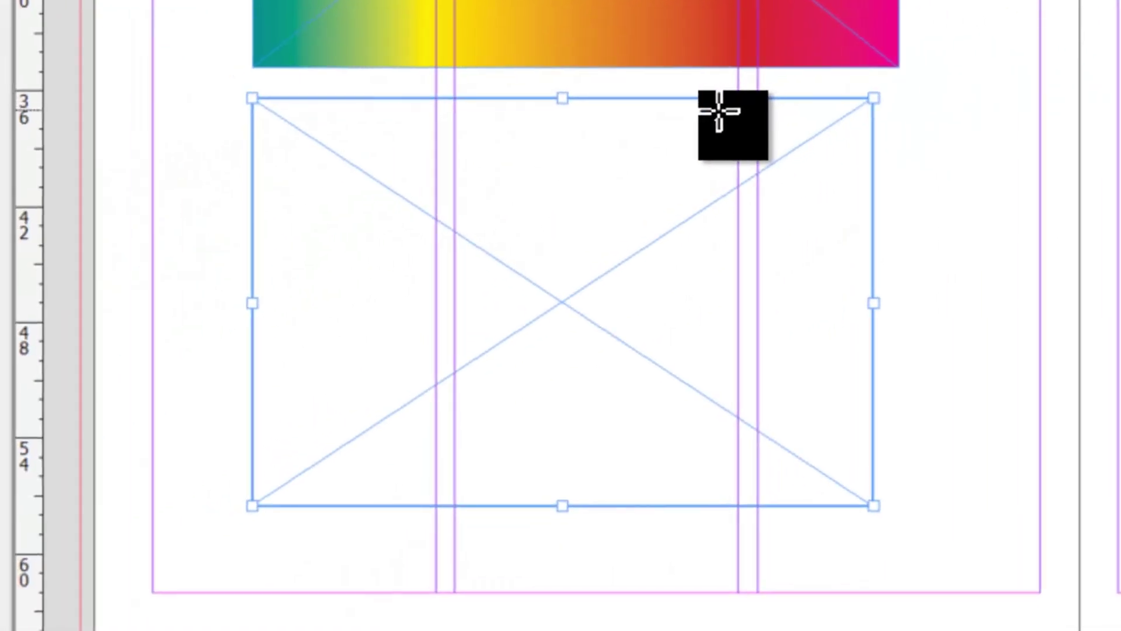
Step: Increase the weight of the new frame's green stroke
left_click_drag(720, 110, 711, 109)
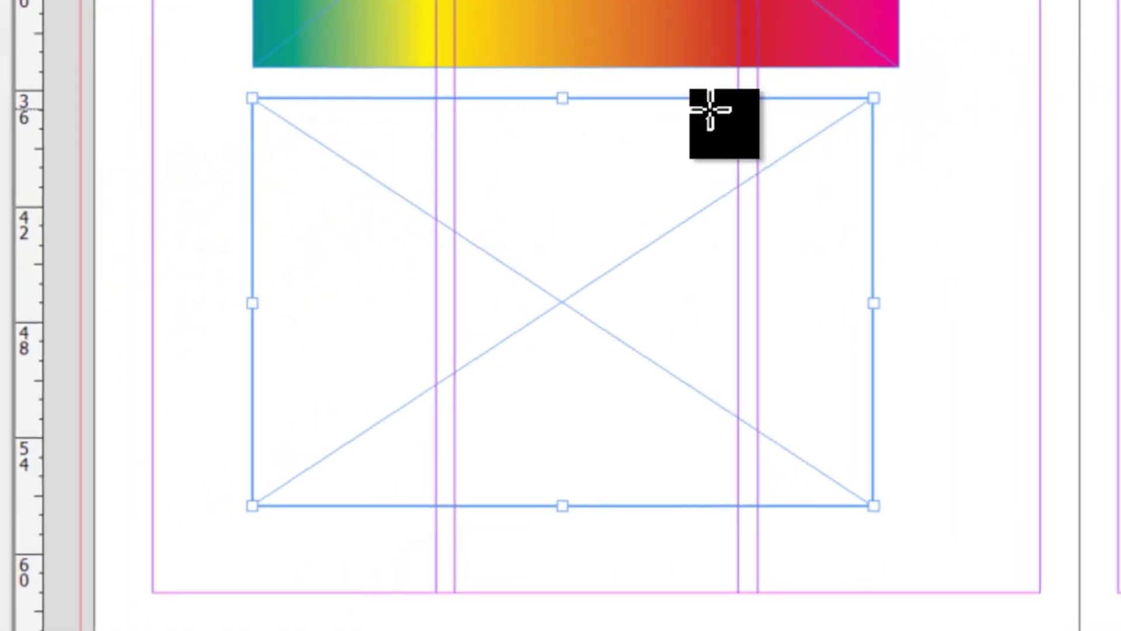
left_click_drag(711, 109, 763, 155)
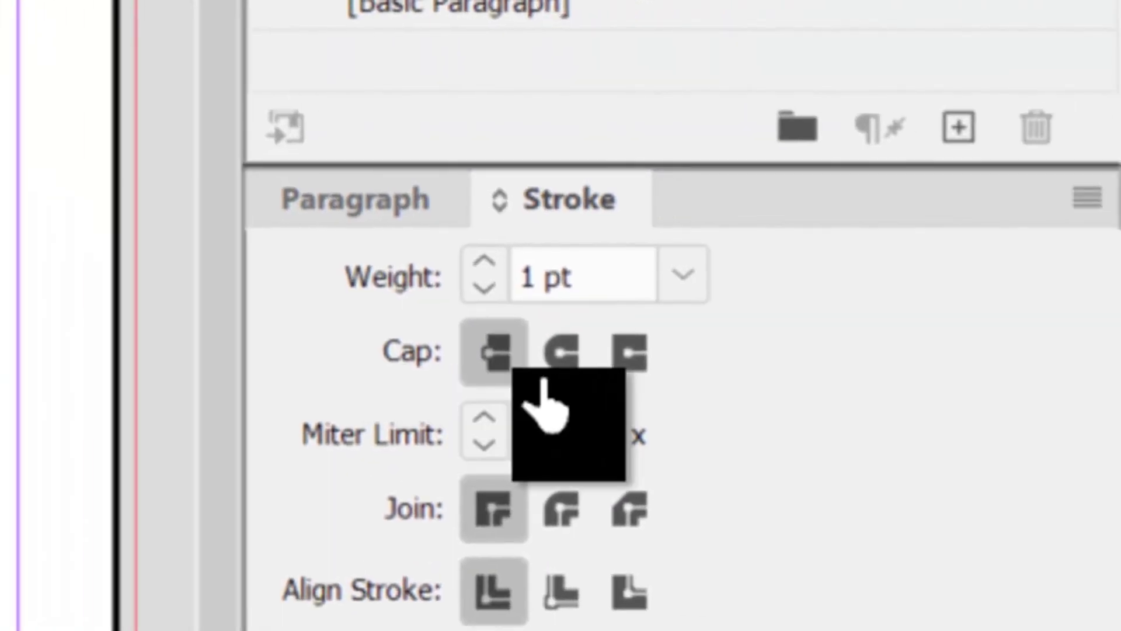
left_click_drag(543, 379, 674, 379)
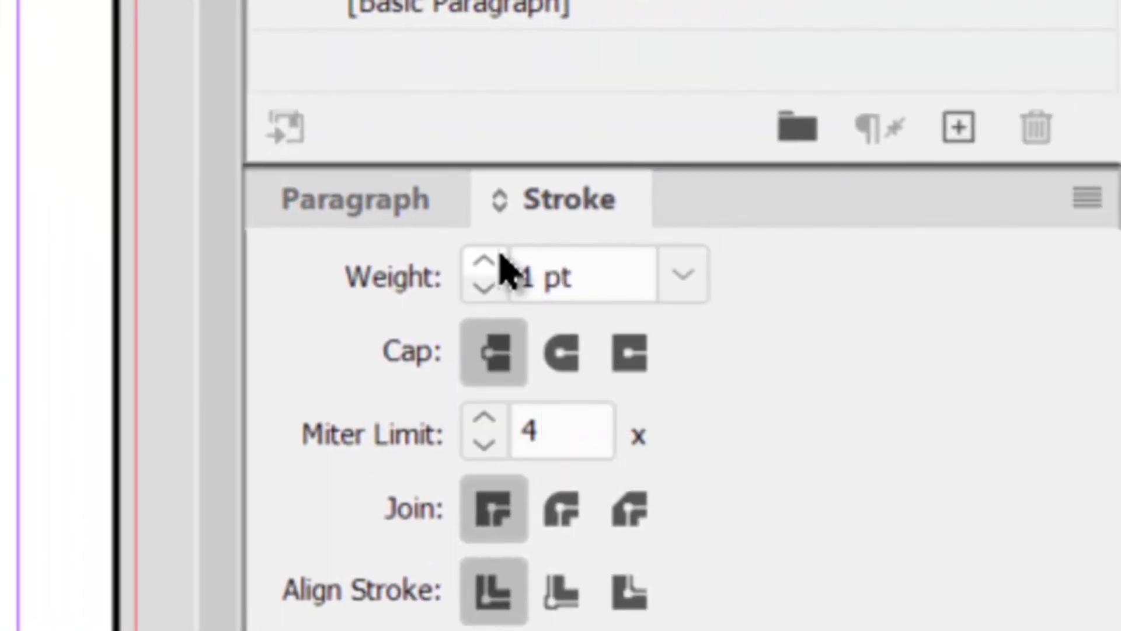
left_click(484, 264)
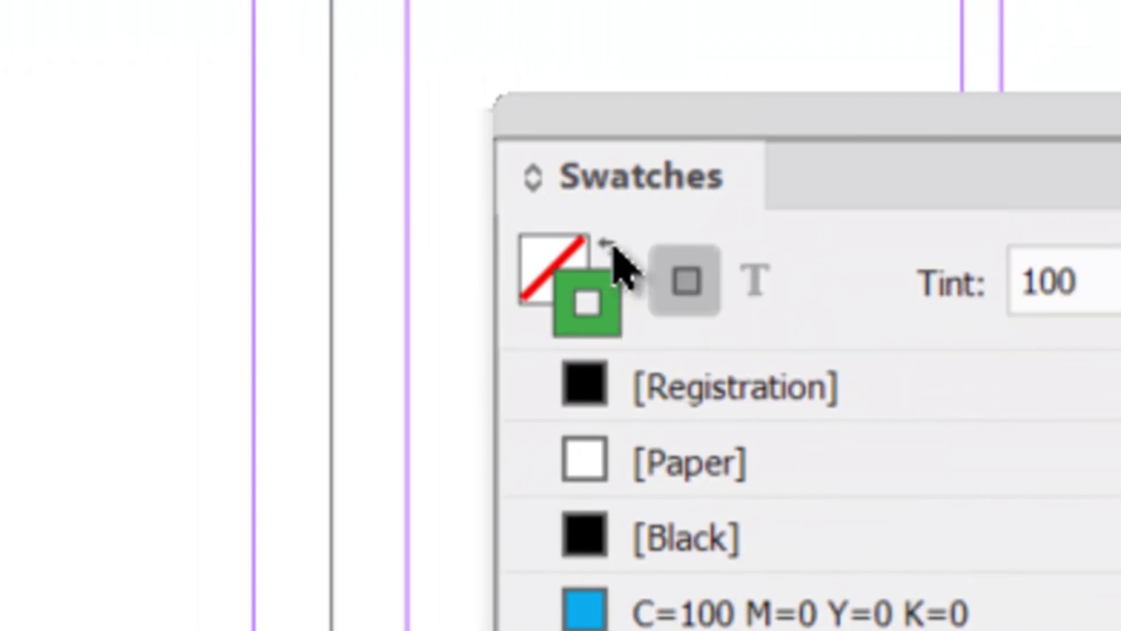
Step: Swap the new frame's fill and stroke colors, and swap them back again
left_click(616, 250)
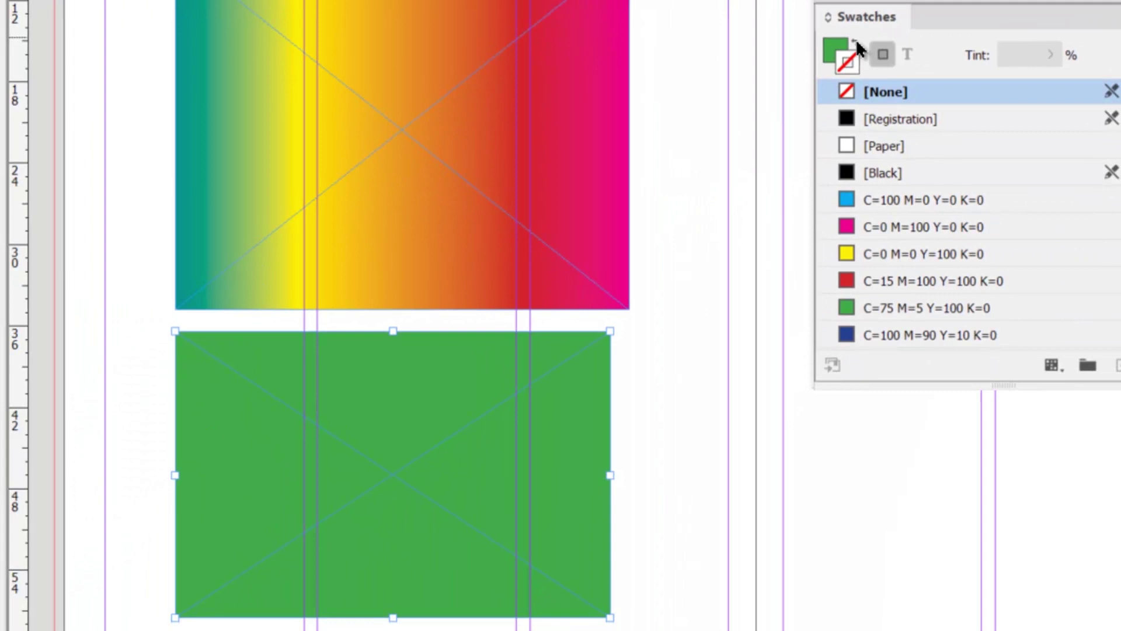
left_click(856, 44)
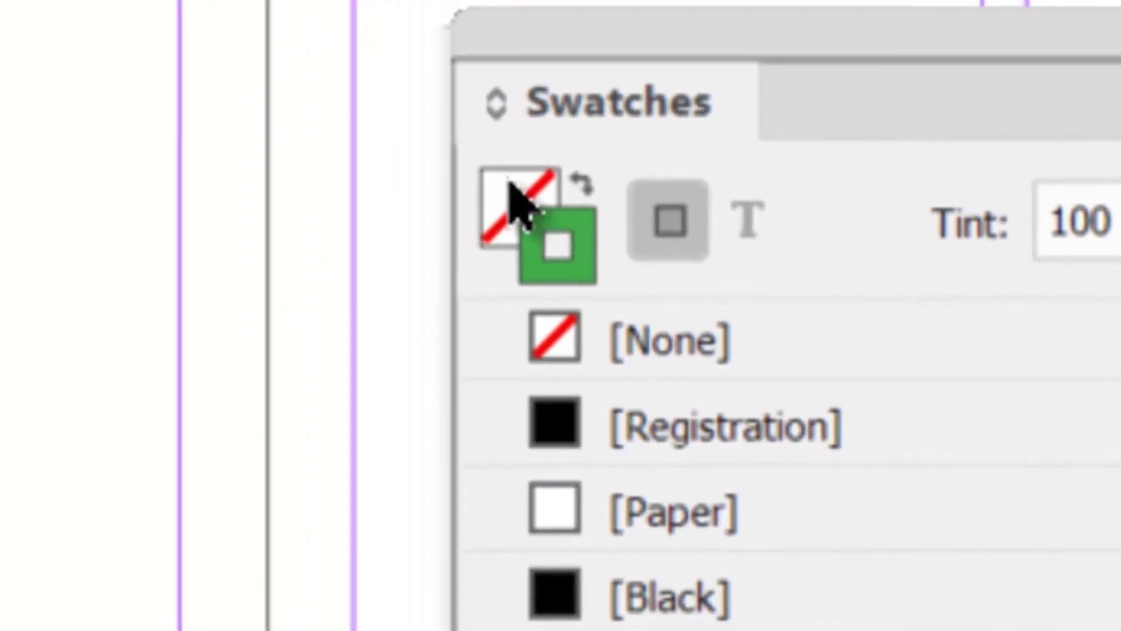
Step: Make the lower frame's fill active and apply the cyan C=100 M=0 Y=0 K=0 swatch to it
left_click(510, 212)
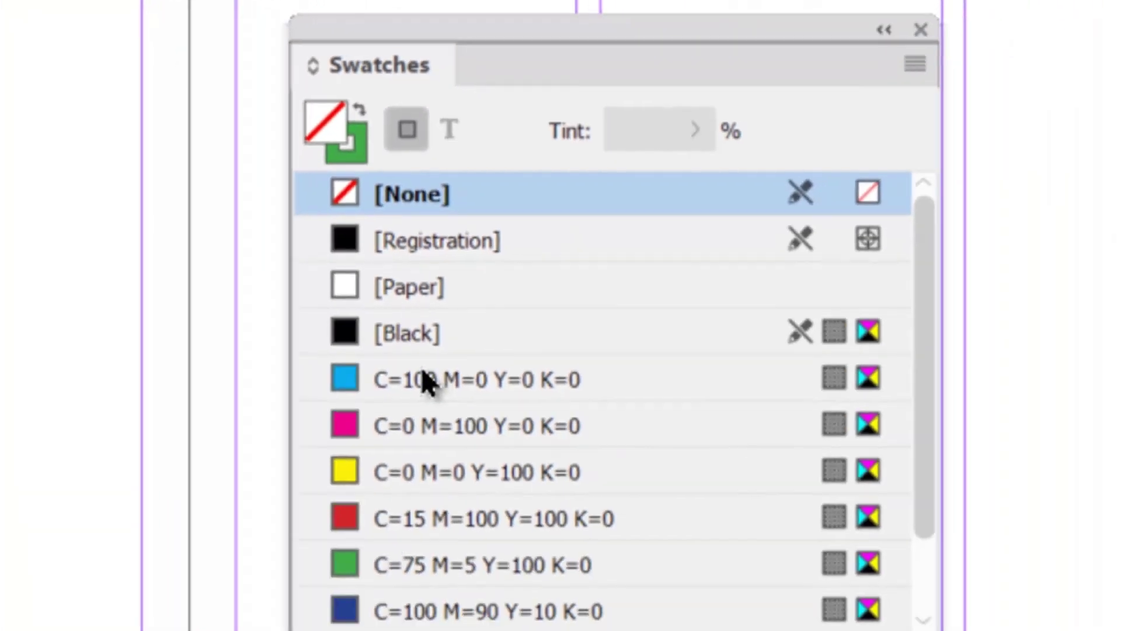
left_click(425, 380)
scroll(408, 350, "down", 2)
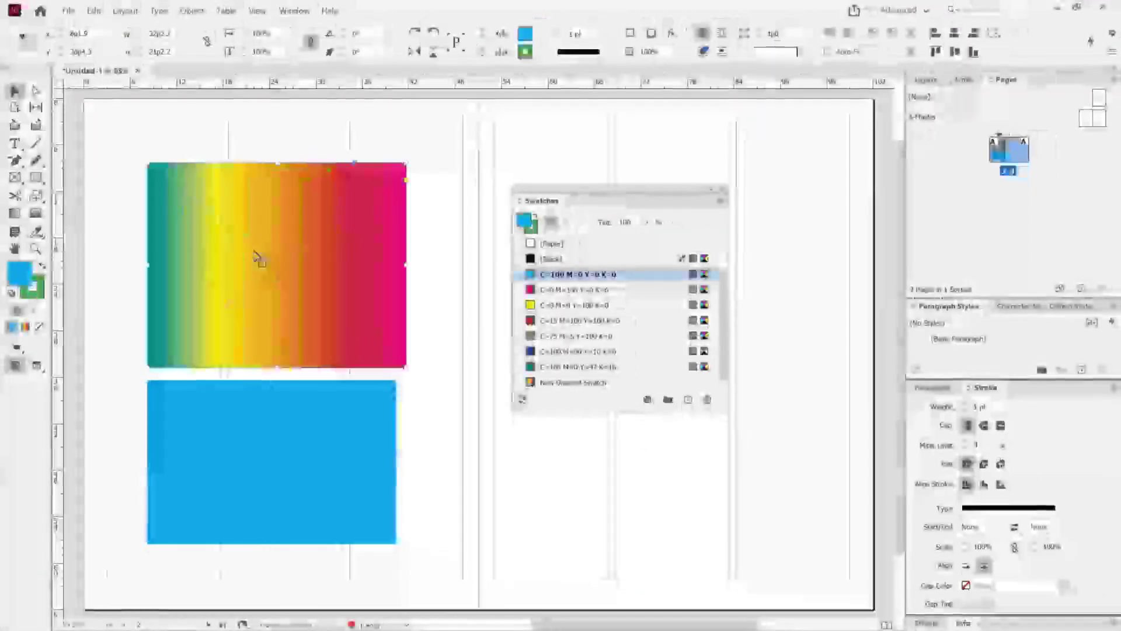
Step: Delete the gradient-filled frame and the cyan frame below it from the page
left_click(256, 255)
key("Delete")
left_click(293, 420)
key("Delete")
key("Delete")
Step: Draw a text frame across the left page's three columns and enter "Test" in it
key("t")
left_click_drag(117, 242, 463, 358)
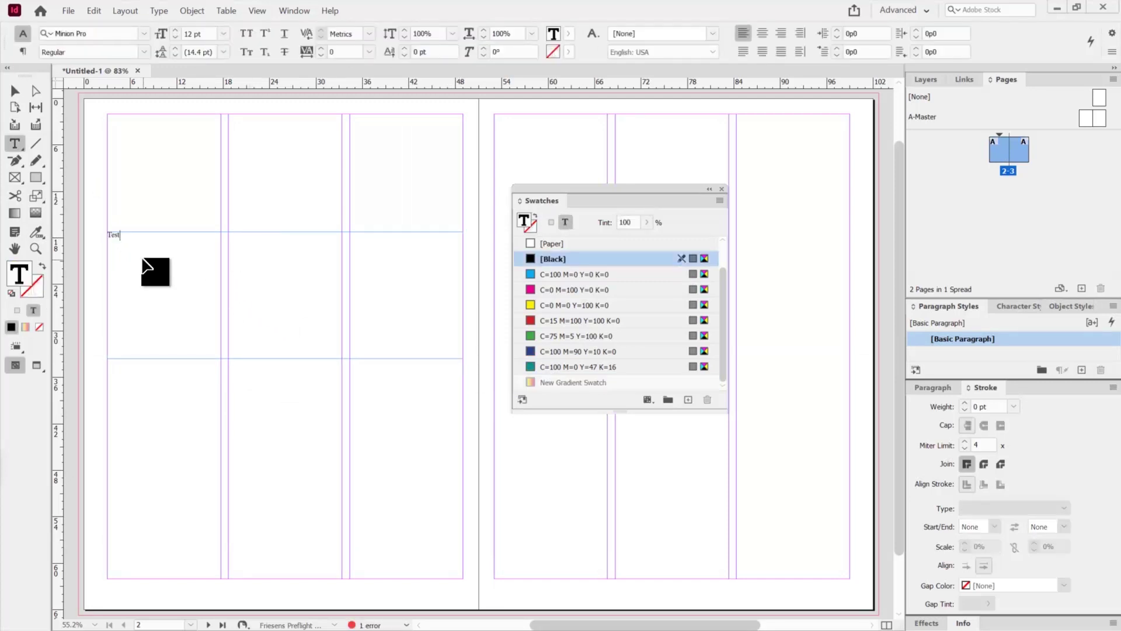
Step: Select all the text in the frame and set its font to Arial Black
key("ctrl+a")
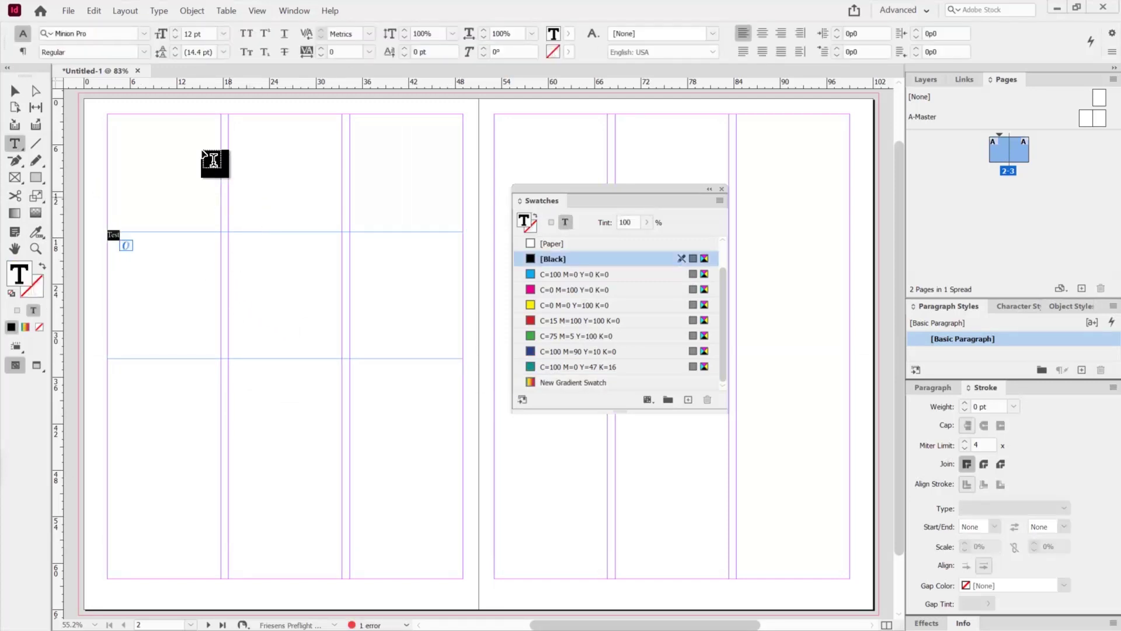
left_click(108, 30)
type("arial")
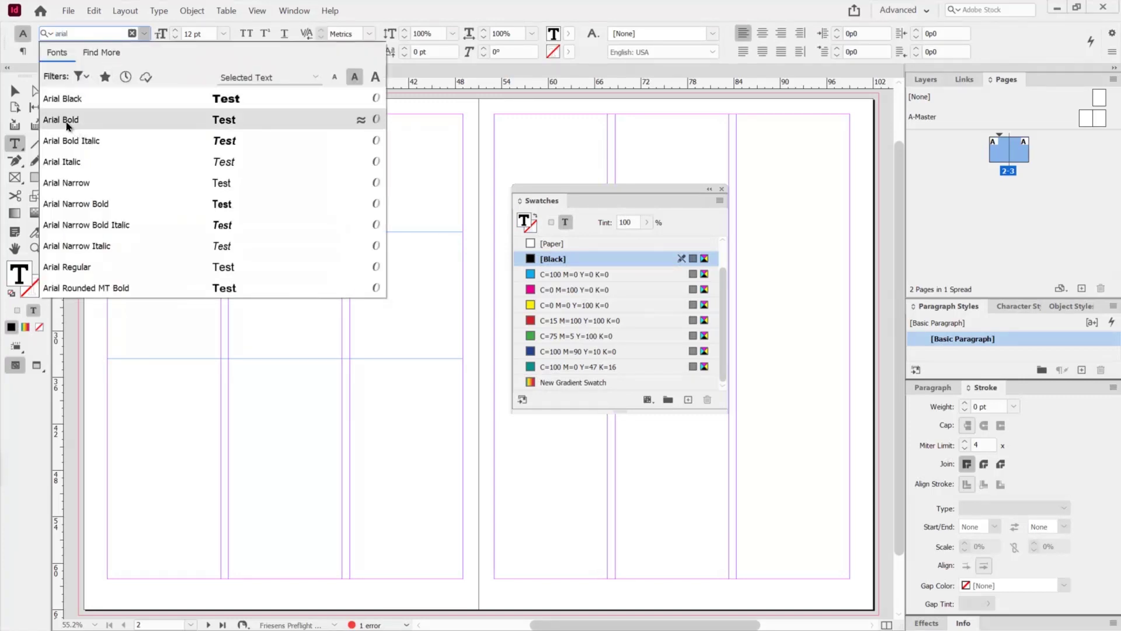
key("Return")
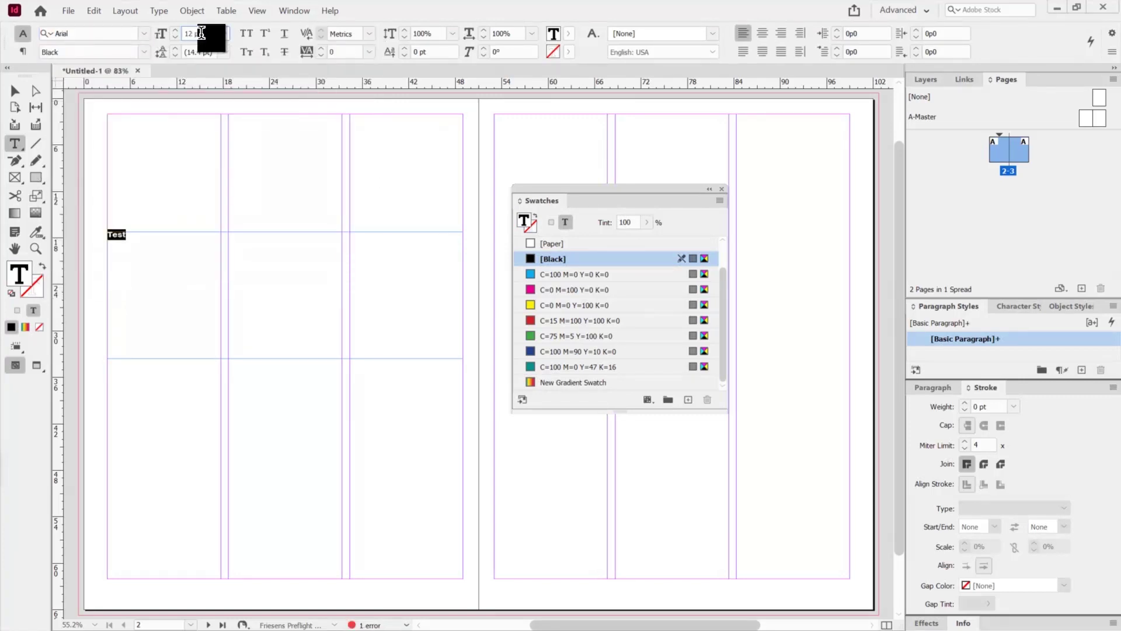
Step: Enlarge the "Test" text to 124 pt and deselect it
double_click(200, 33)
type("73")
key("Return")
key("shift+Up")
key("shift+Up")
key("shift+Up")
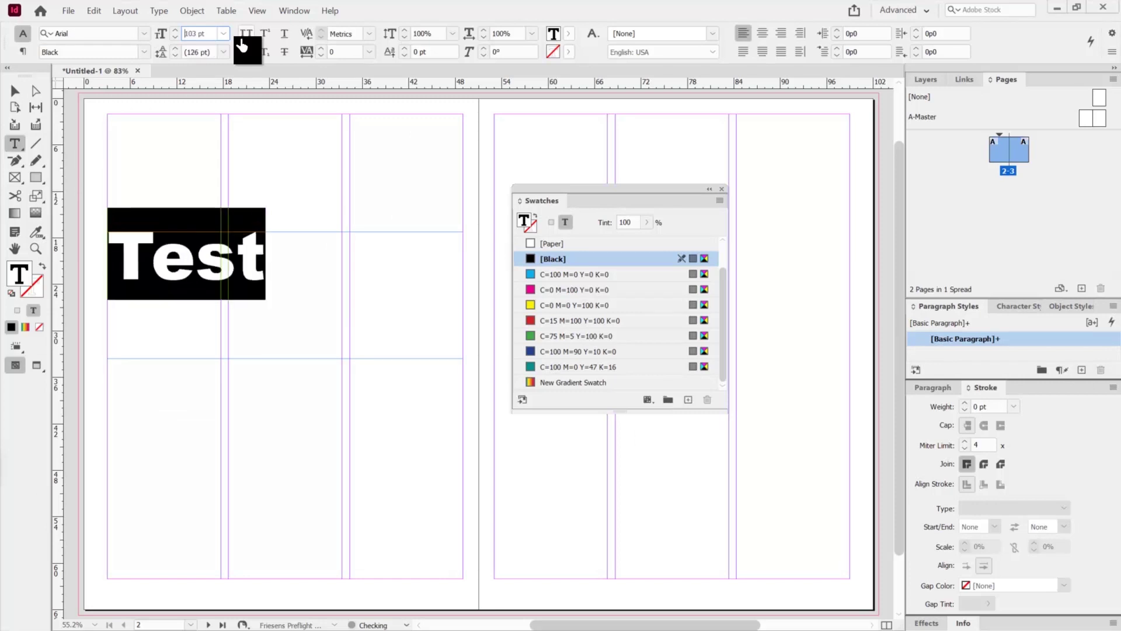
key("shift+Up")
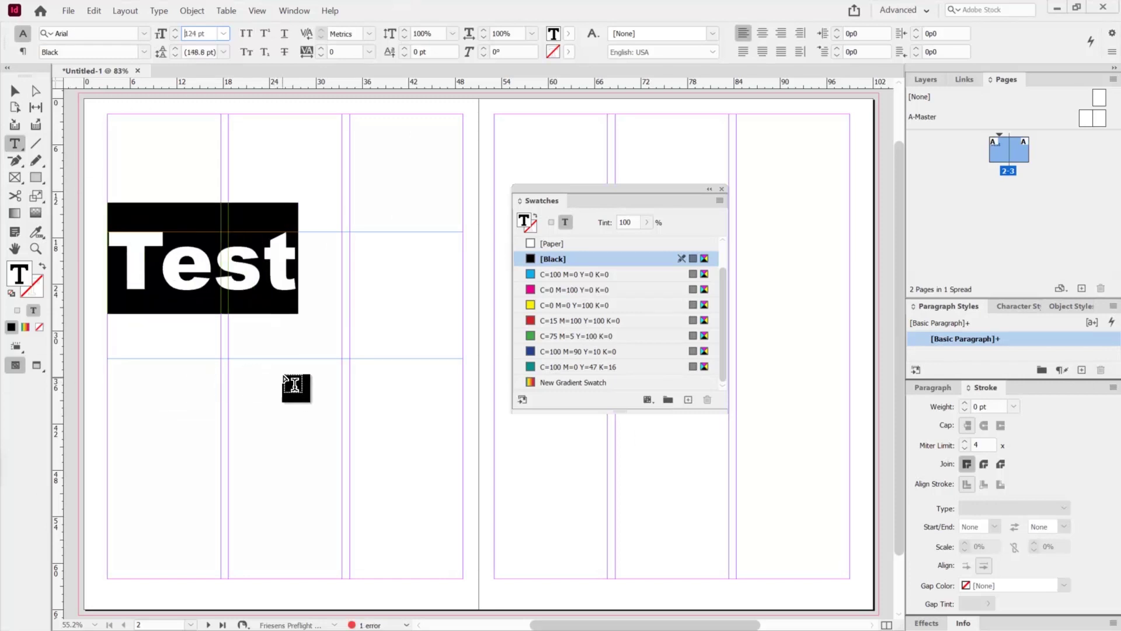
left_click(321, 298)
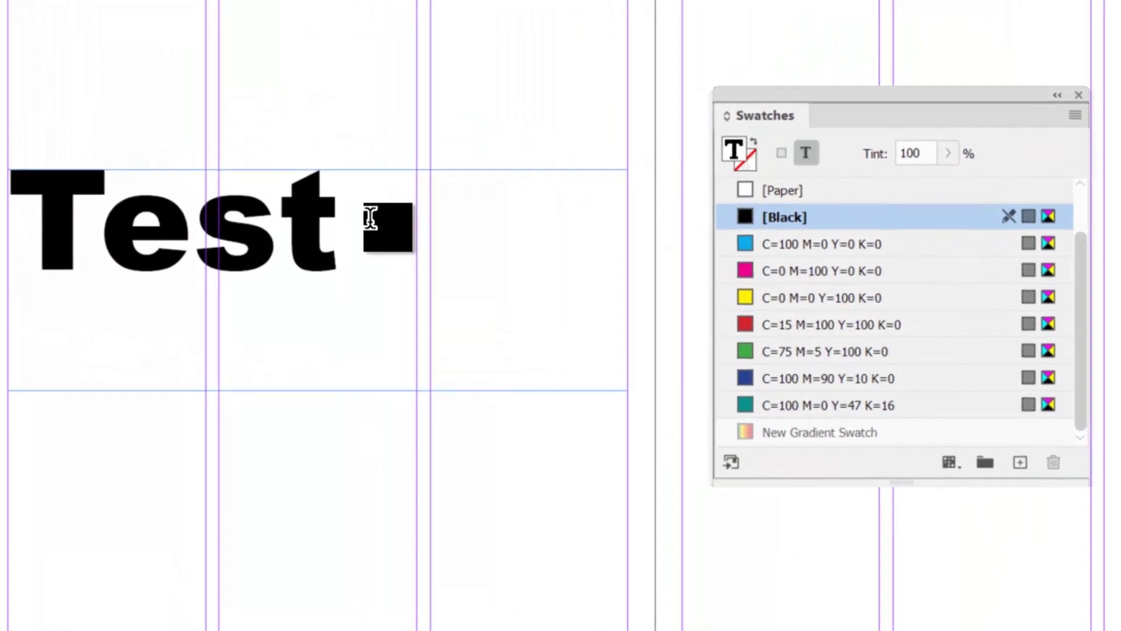
Step: Try the magenta, red C=15 M=100 Y=100 K=0 and yellow swatches on the "Test" text's fill, and return it to [Black]
left_click_drag(318, 266, 220, 254)
left_click_drag(203, 209, 12, 213)
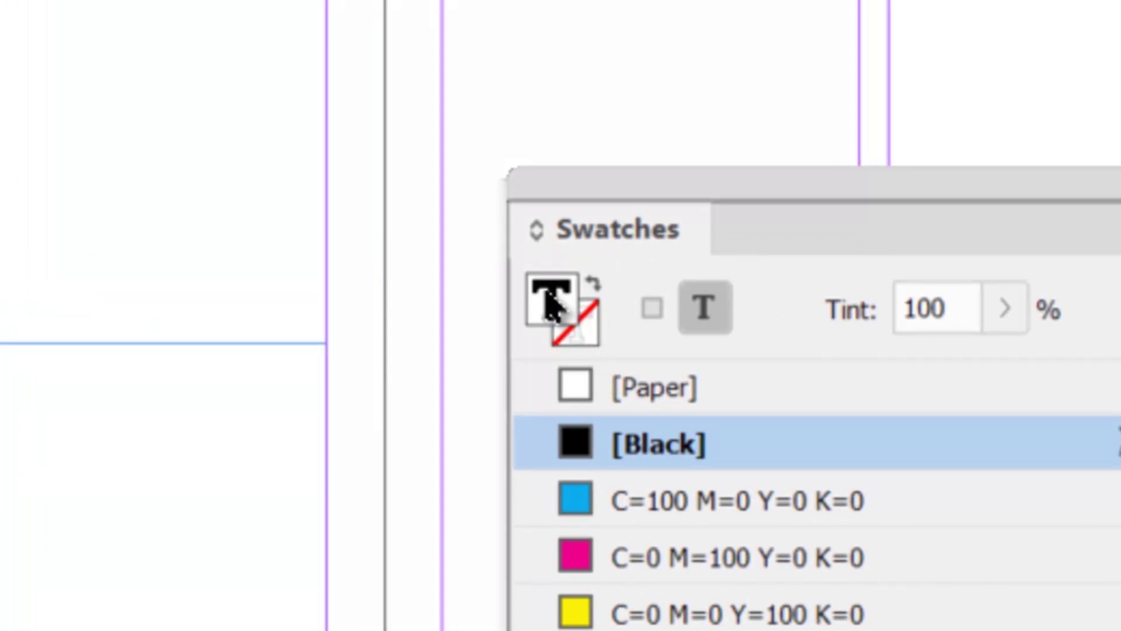
left_click(684, 556)
left_click(826, 349)
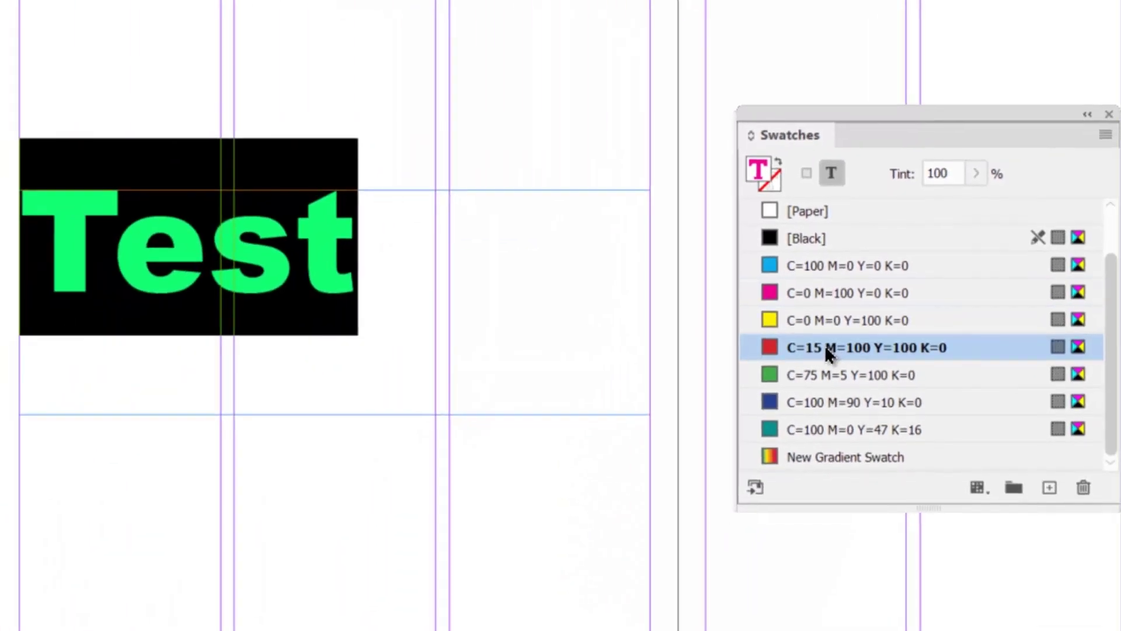
left_click(687, 612)
left_click(460, 275)
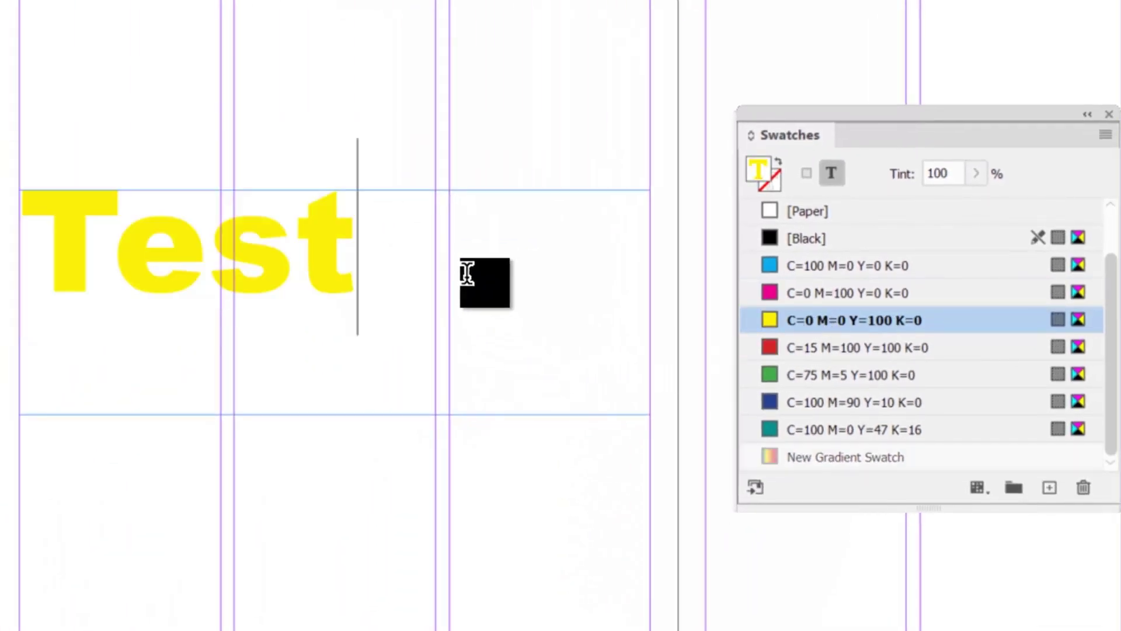
left_click_drag(420, 248, 20, 250)
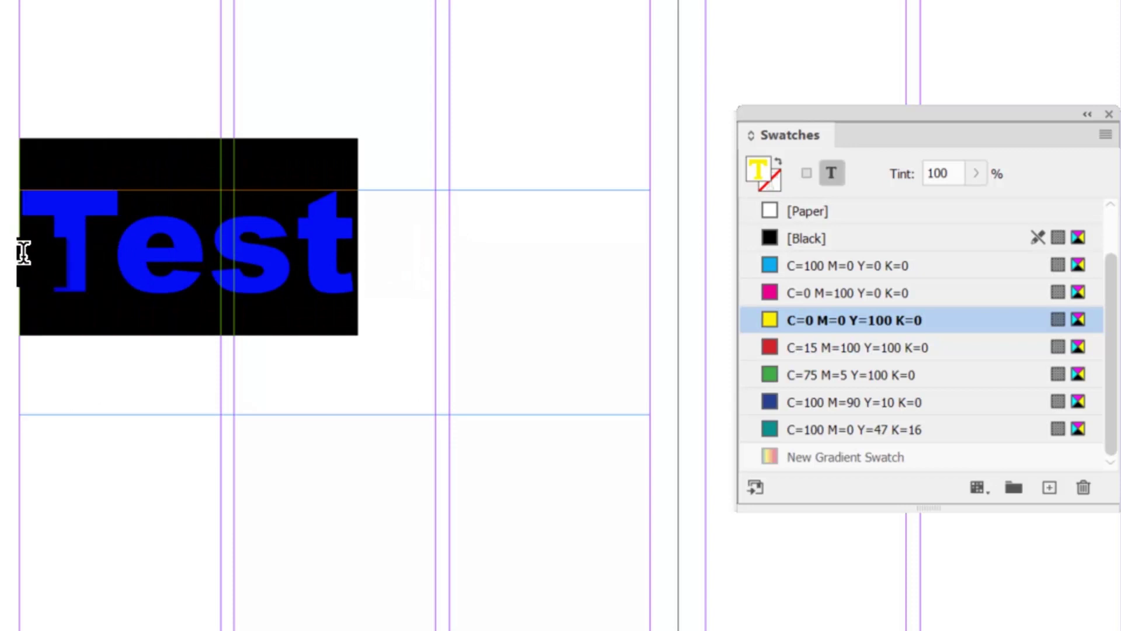
left_click(886, 245)
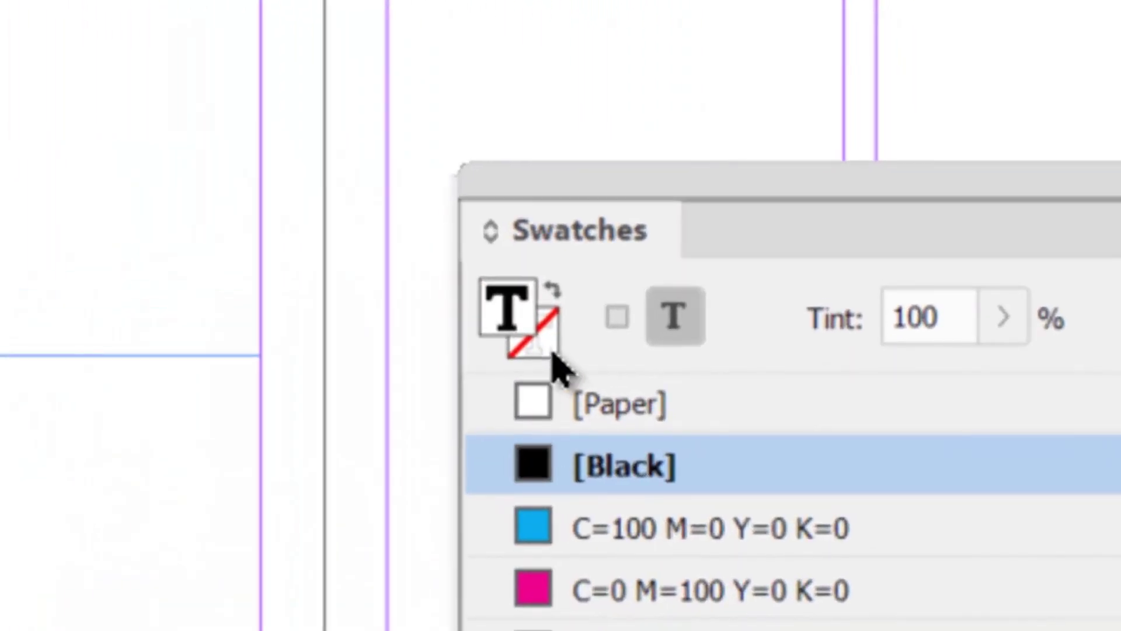
Step: Give the "Test" text a red C=15 M=100 Y=100 K=0 stroke, and set the stroke back to [None]
left_click(551, 355)
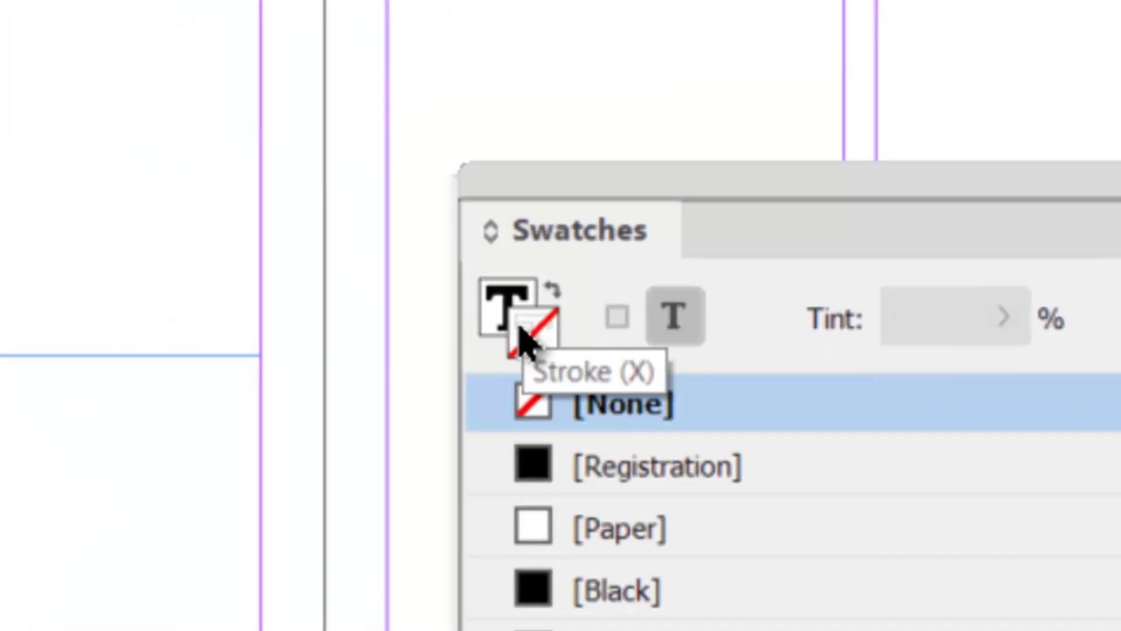
left_click(828, 418)
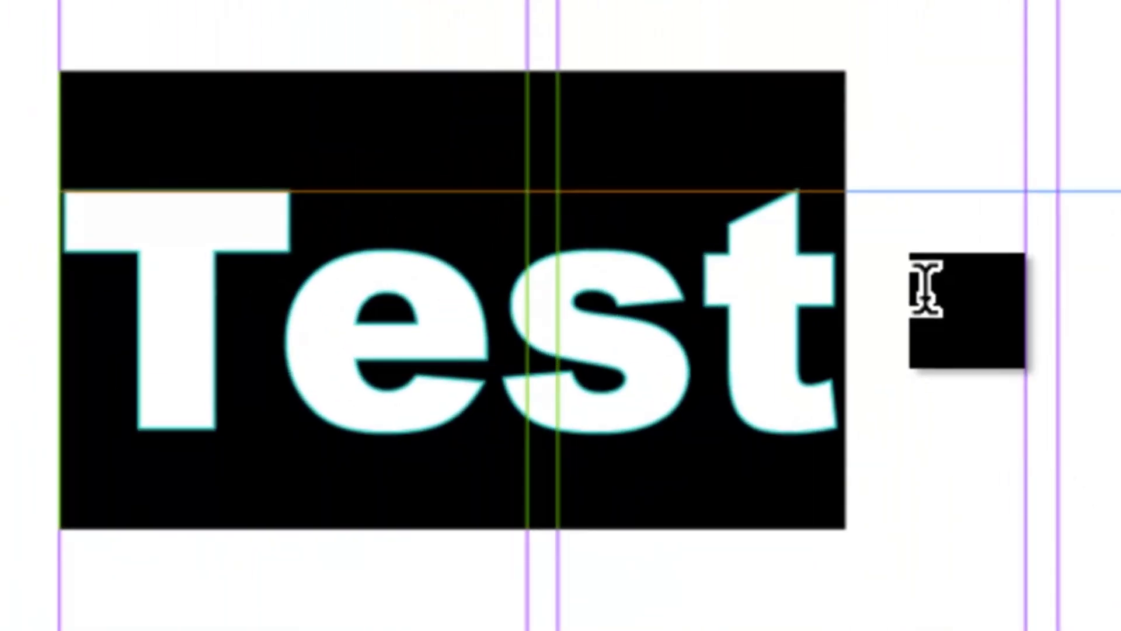
left_click(923, 288)
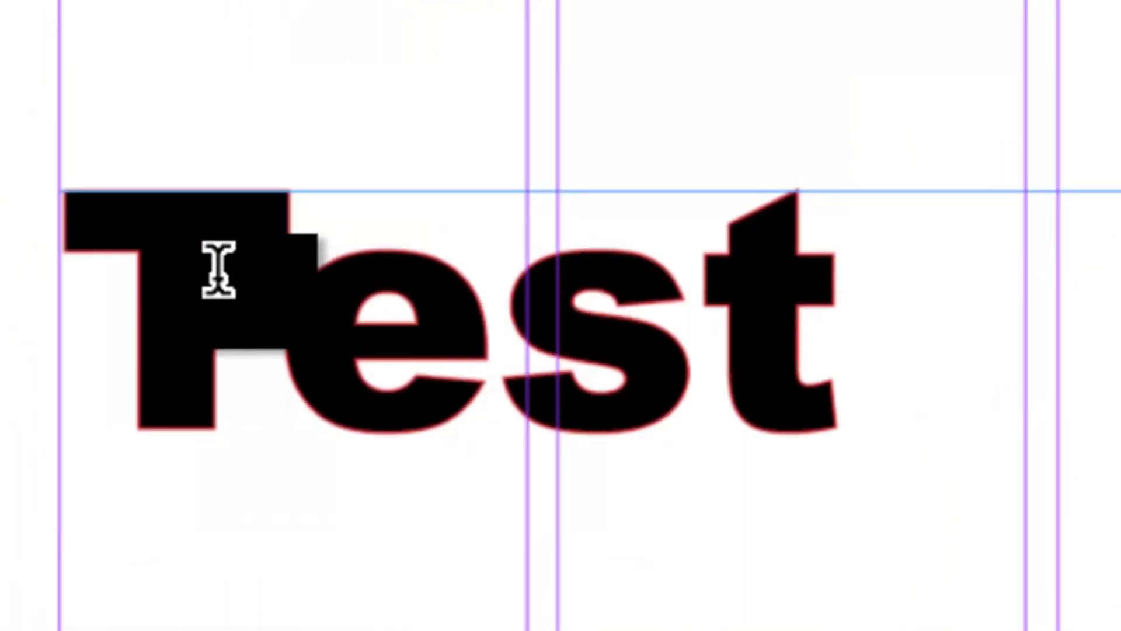
left_click_drag(910, 280, 125, 300)
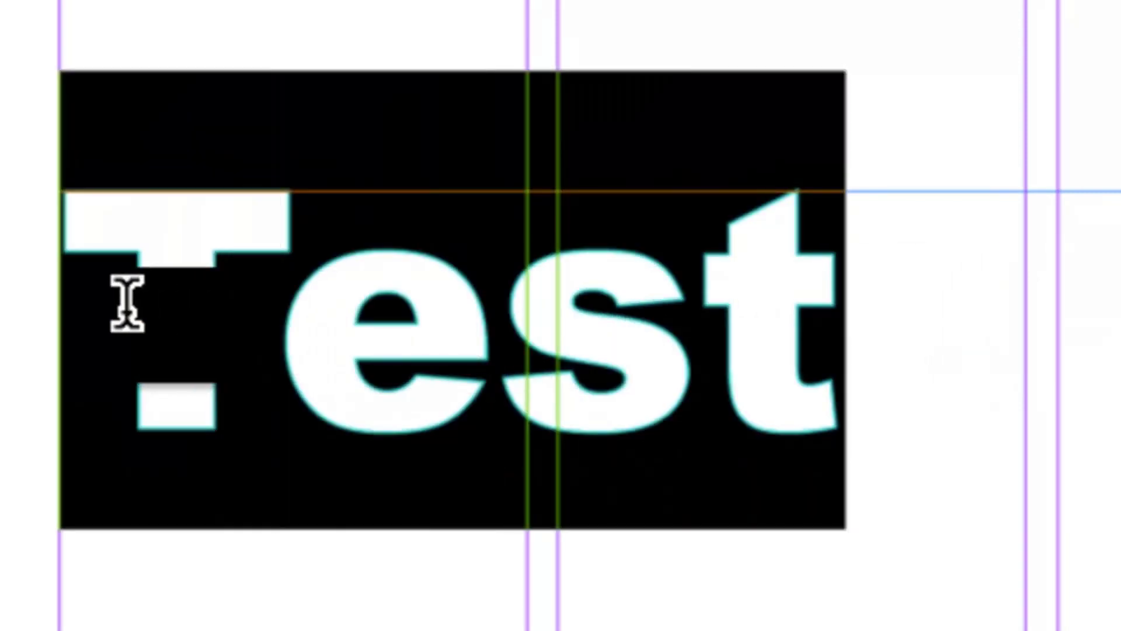
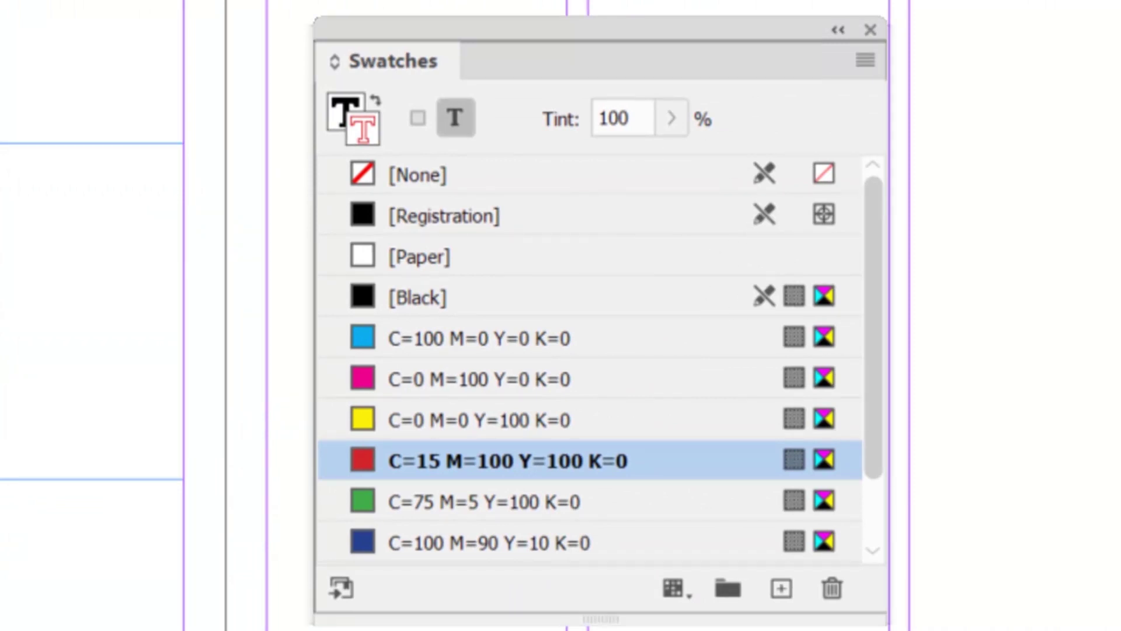
left_click(458, 181)
Step: Make the text's fill active, lower the tint of its [Black] color to 49%, and deselect the text
left_click(344, 111)
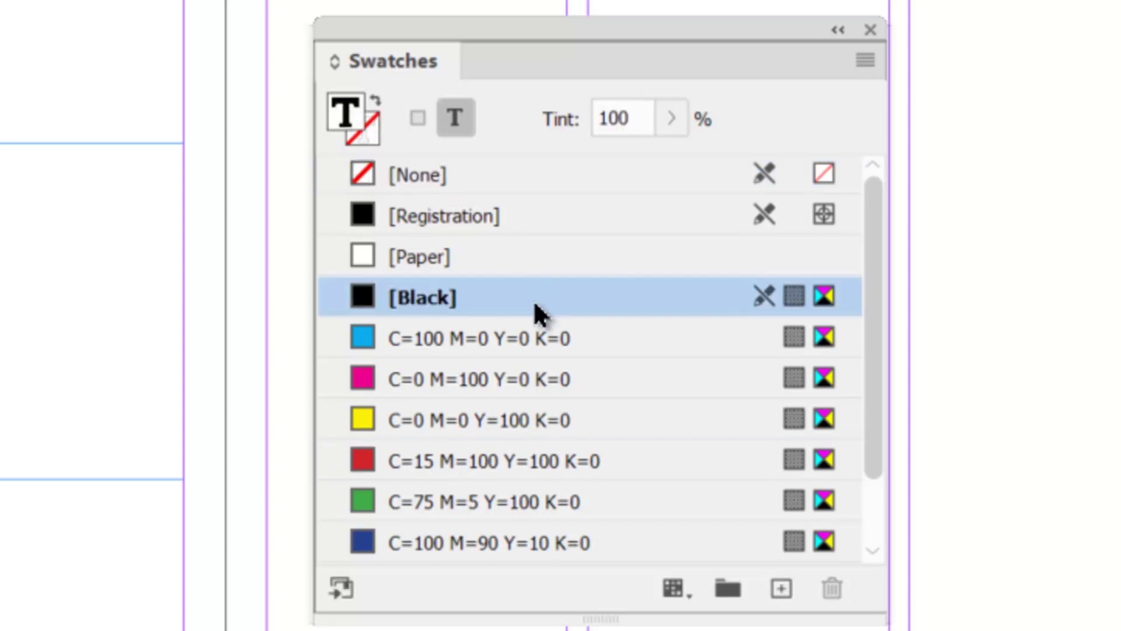
left_click(673, 119)
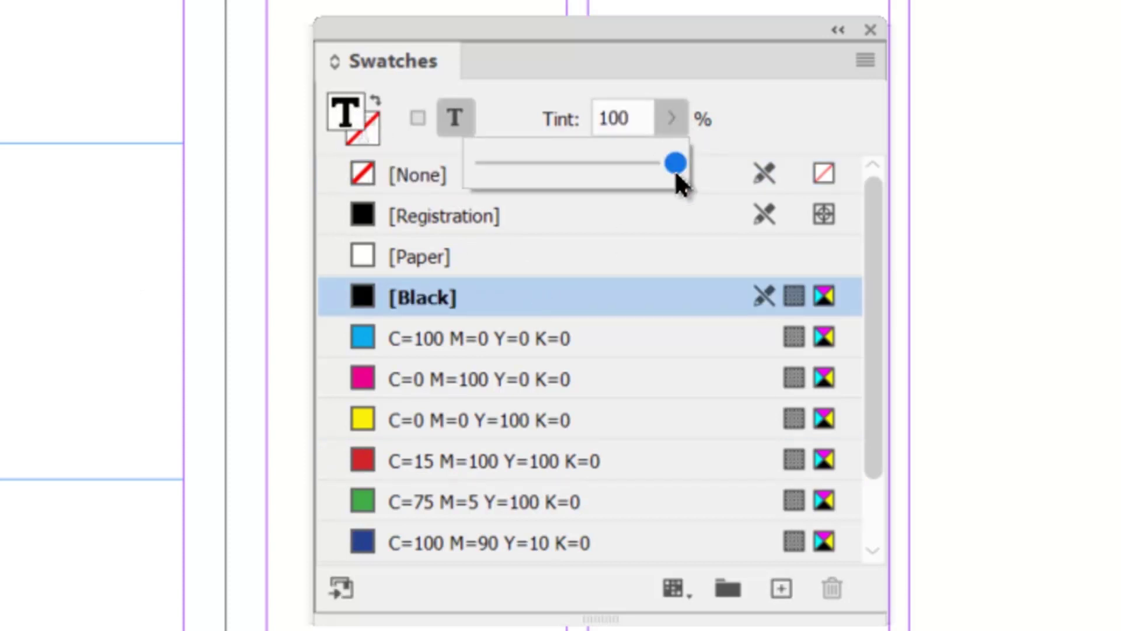
left_click_drag(675, 172, 575, 184)
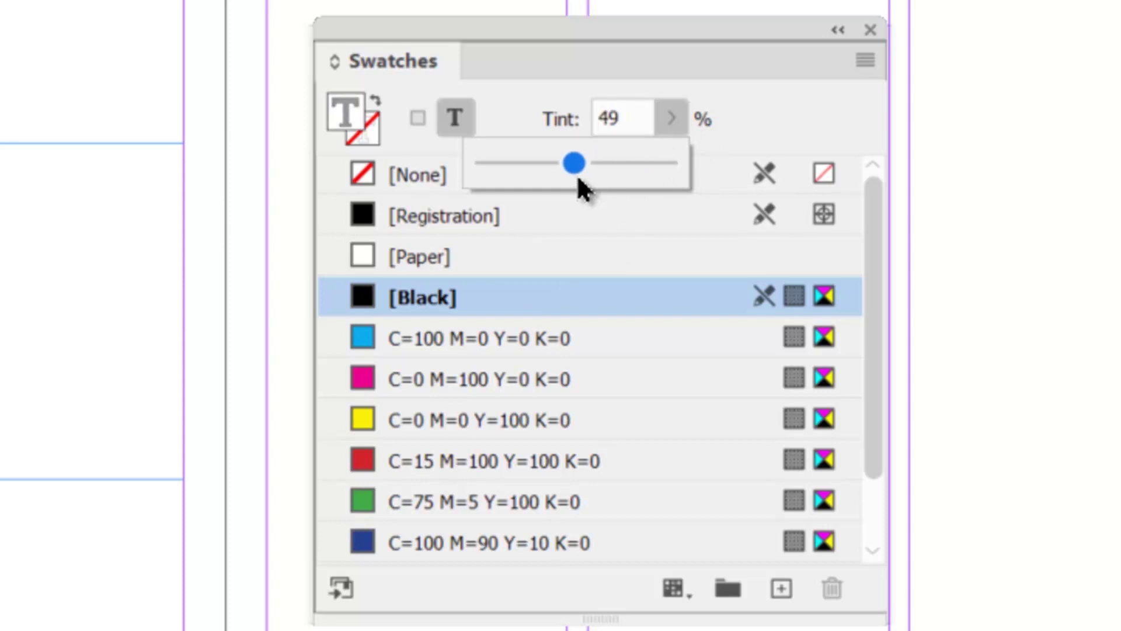
left_click(55, 283)
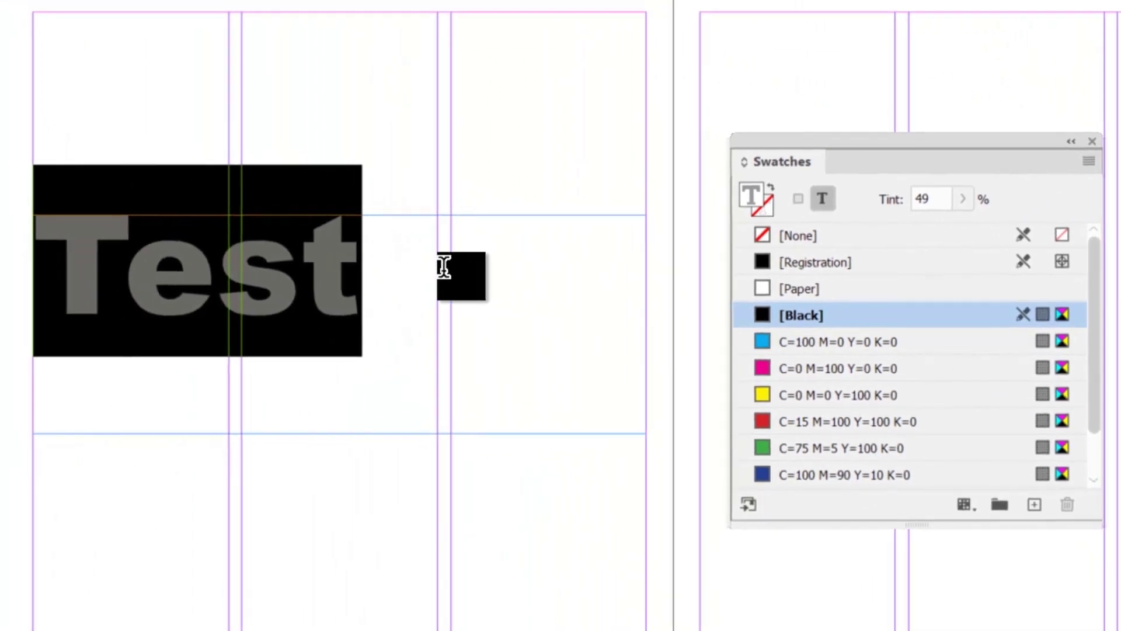
left_click(444, 267)
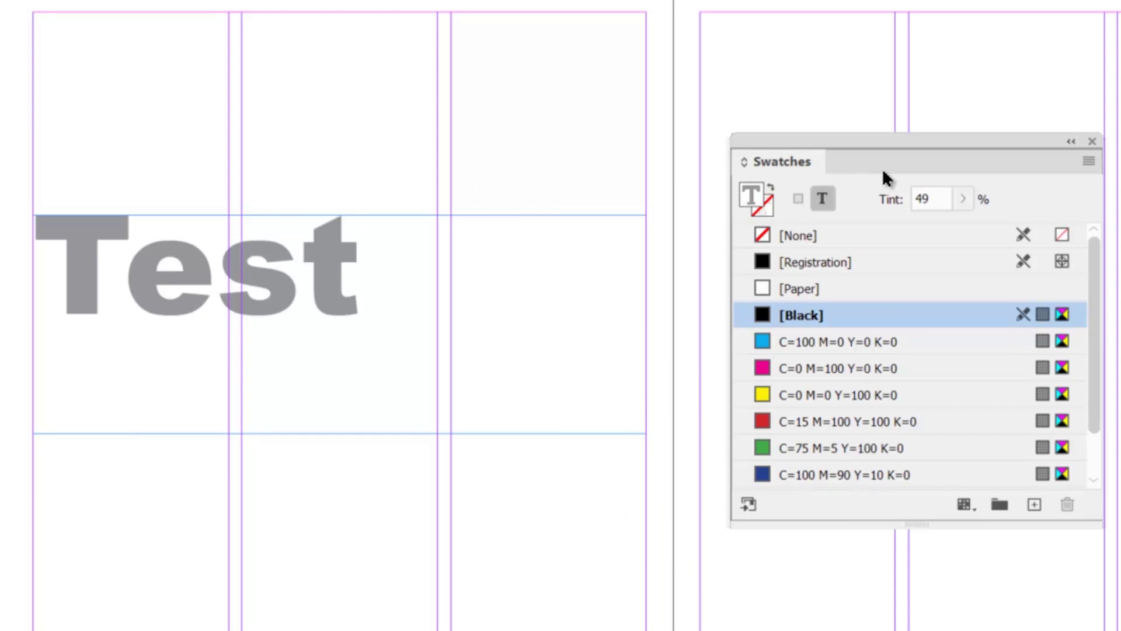
left_click(1083, 167)
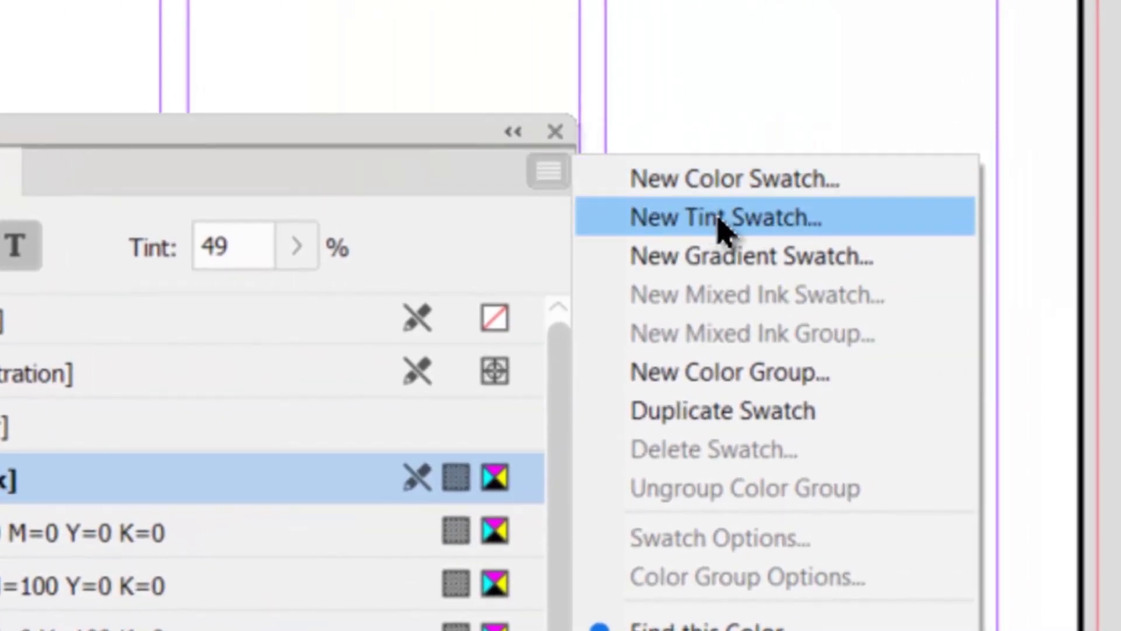
left_click(739, 223)
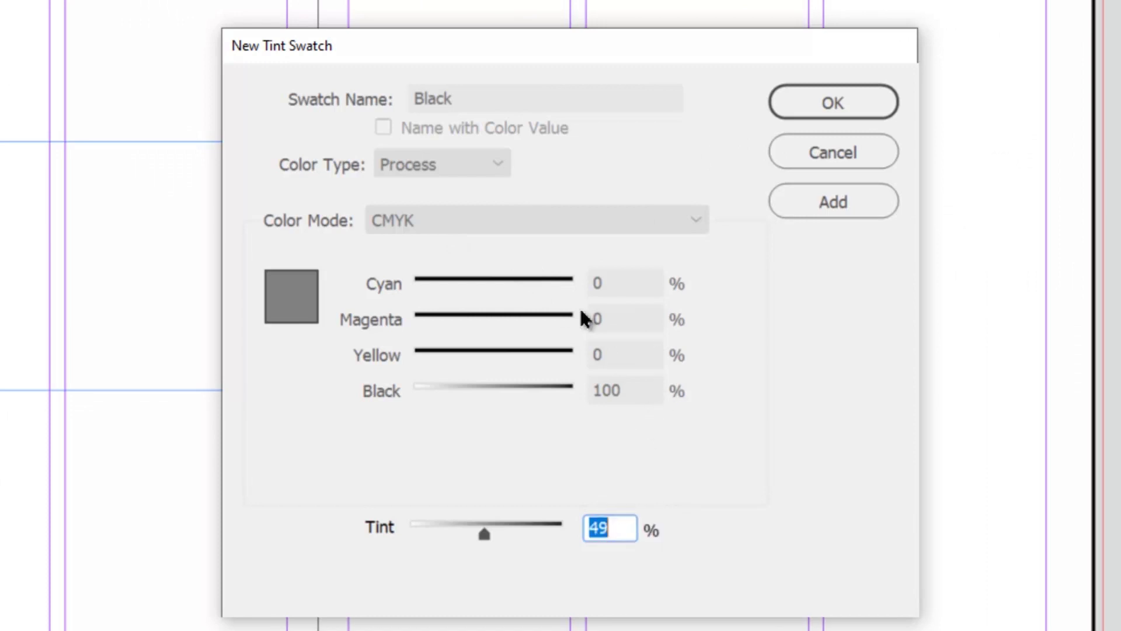
left_click(846, 155)
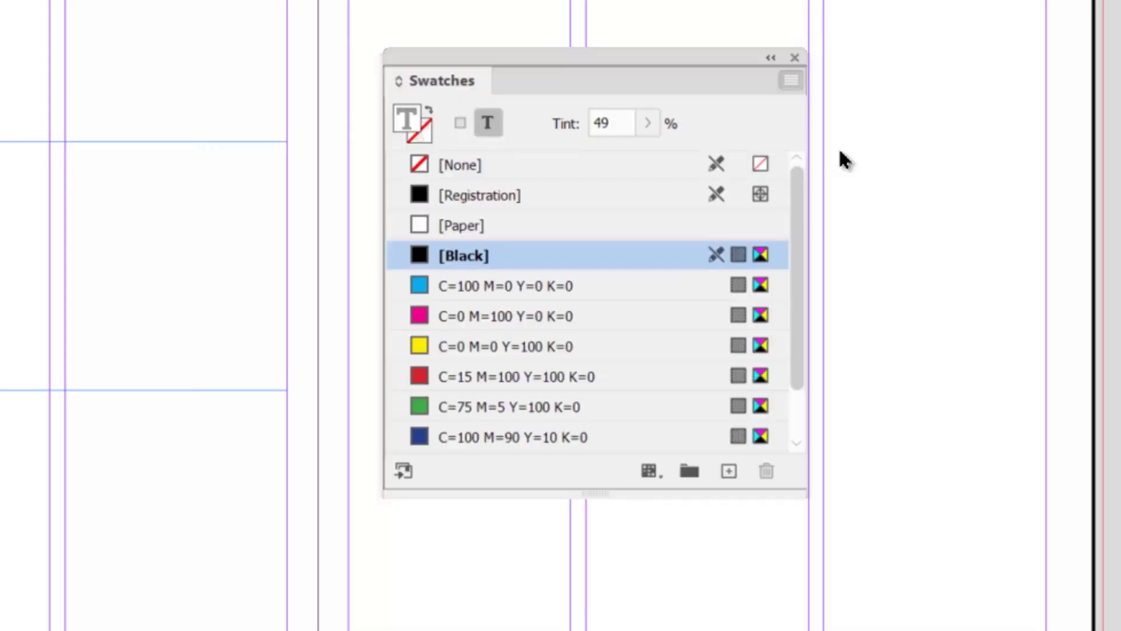
Step: Create a new tint swatch at 77% from the teal C=100 M=0 Y=47 K=16 swatch
left_click_drag(387, 395, 495, 371)
left_click(470, 406)
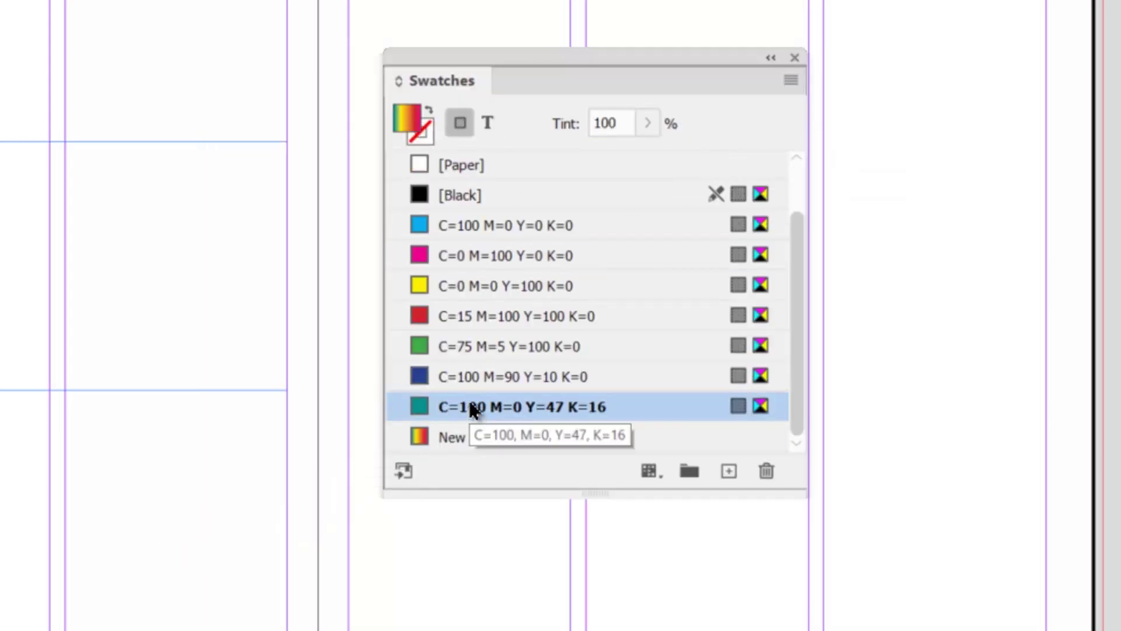
left_click(790, 79)
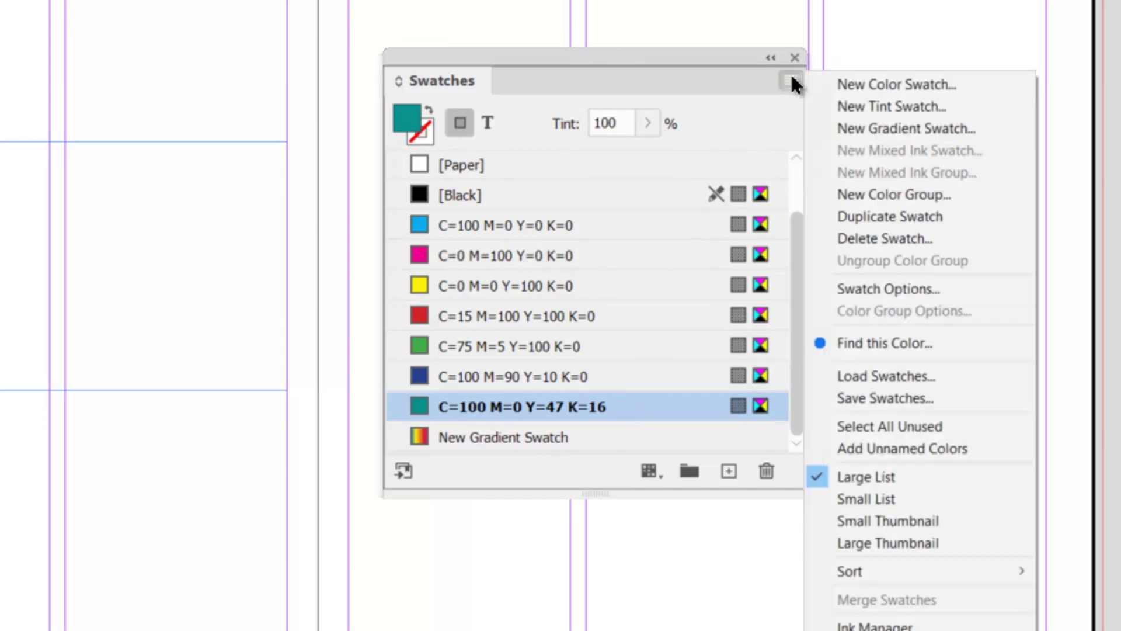
left_click(875, 107)
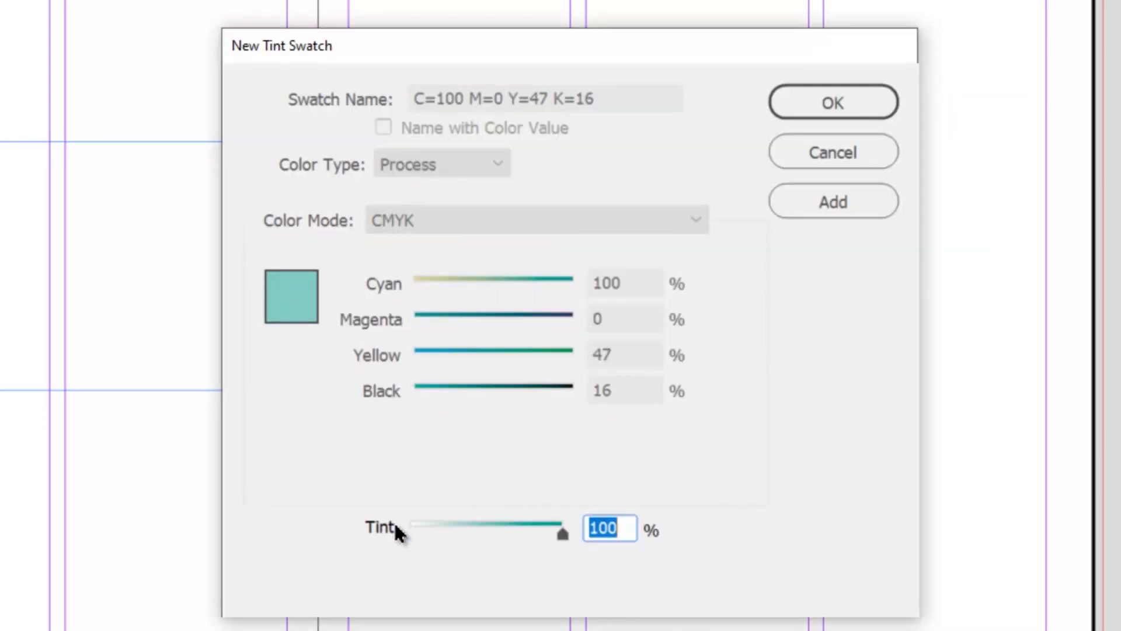
left_click_drag(562, 532, 524, 540)
left_click(832, 202)
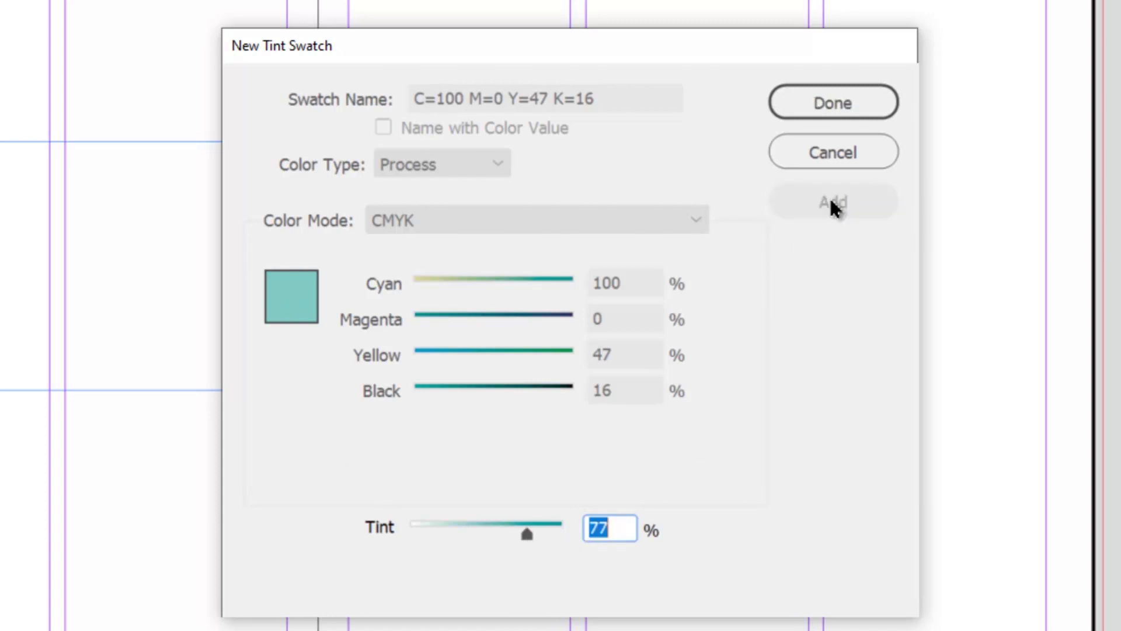
left_click(832, 111)
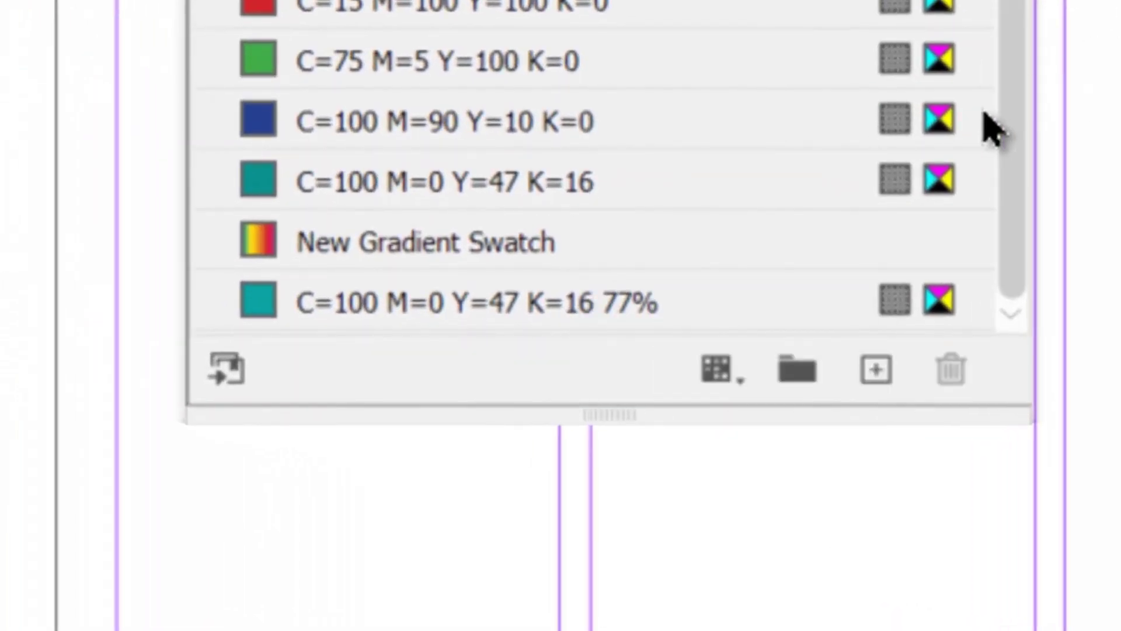
Step: Choose the [Black] swatch as the fill color with no object selected
mouse_move(506, 322)
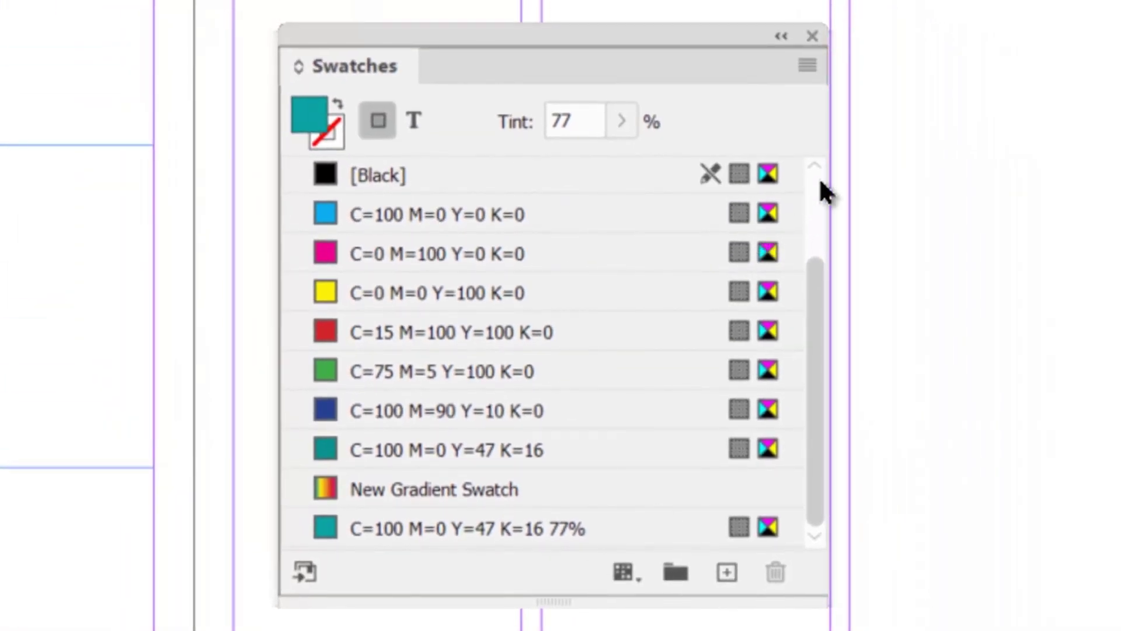
scroll(820, 199, "up", 2)
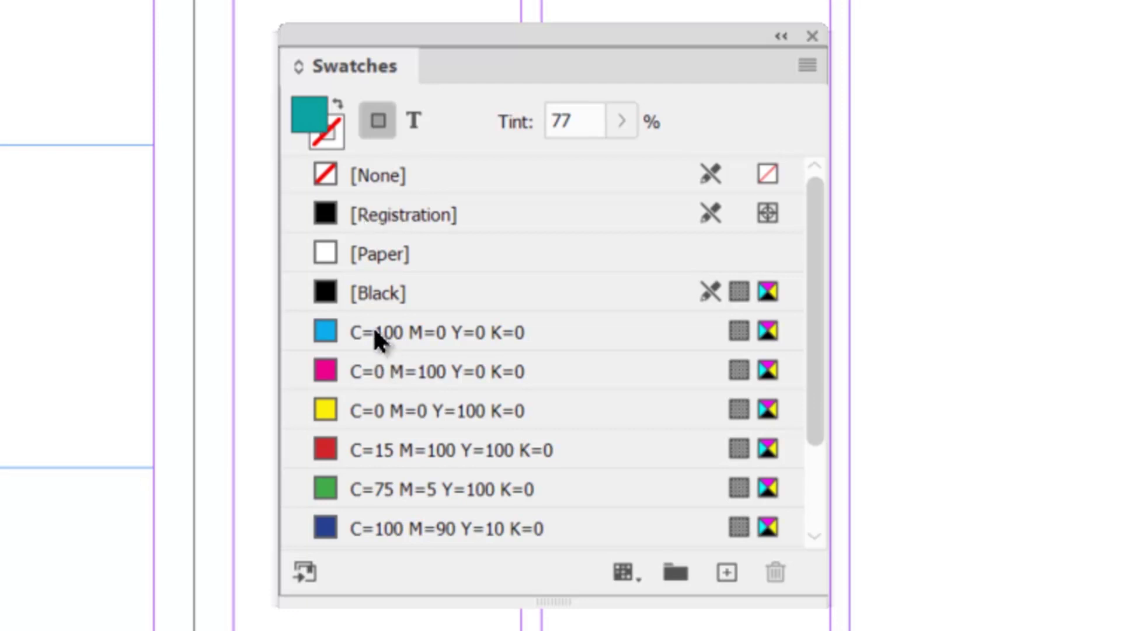
left_click(356, 290)
scroll(362, 295, "down", 3)
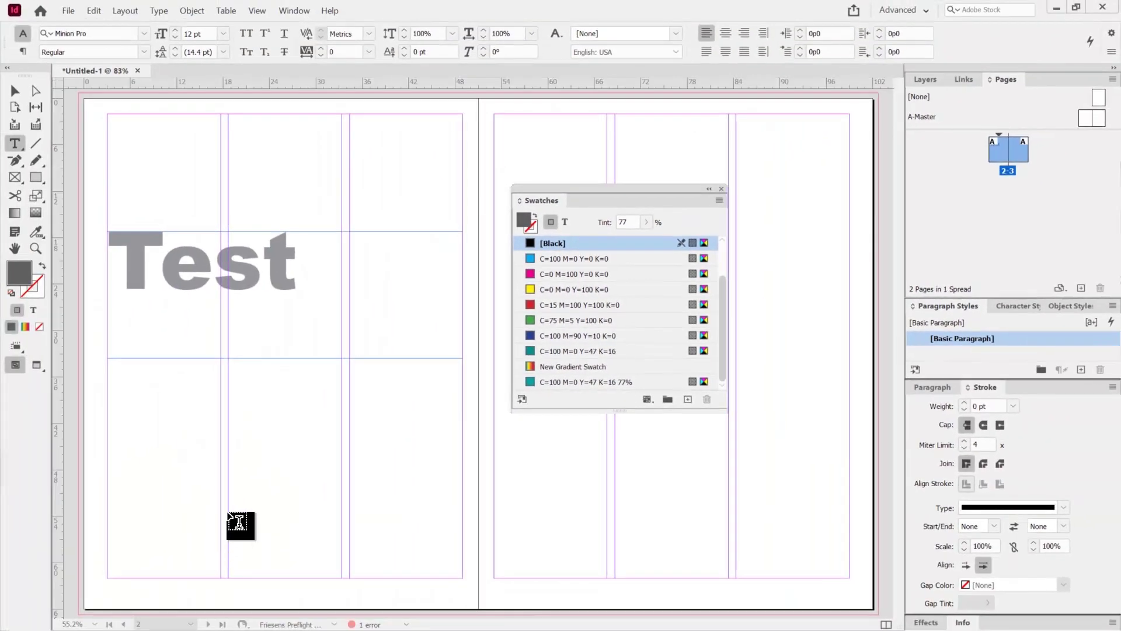
Step: Select the "Test" text, restore its black fill to full tint, and deselect it
left_click_drag(306, 251, 123, 255)
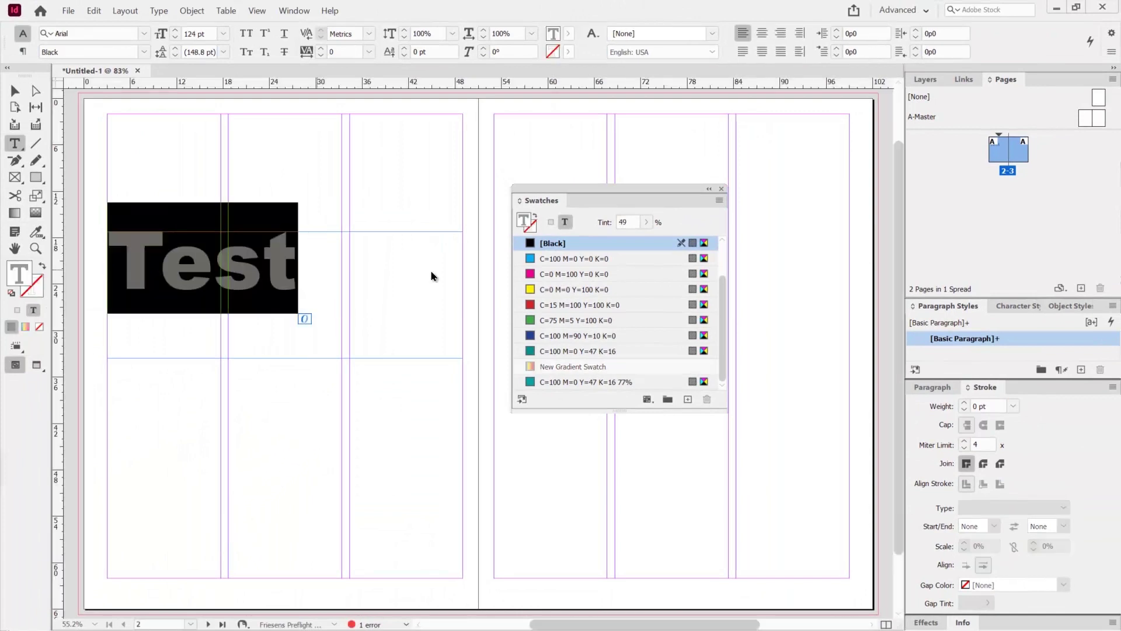
left_click(646, 221)
left_click_drag(638, 240, 652, 239)
left_click(542, 167)
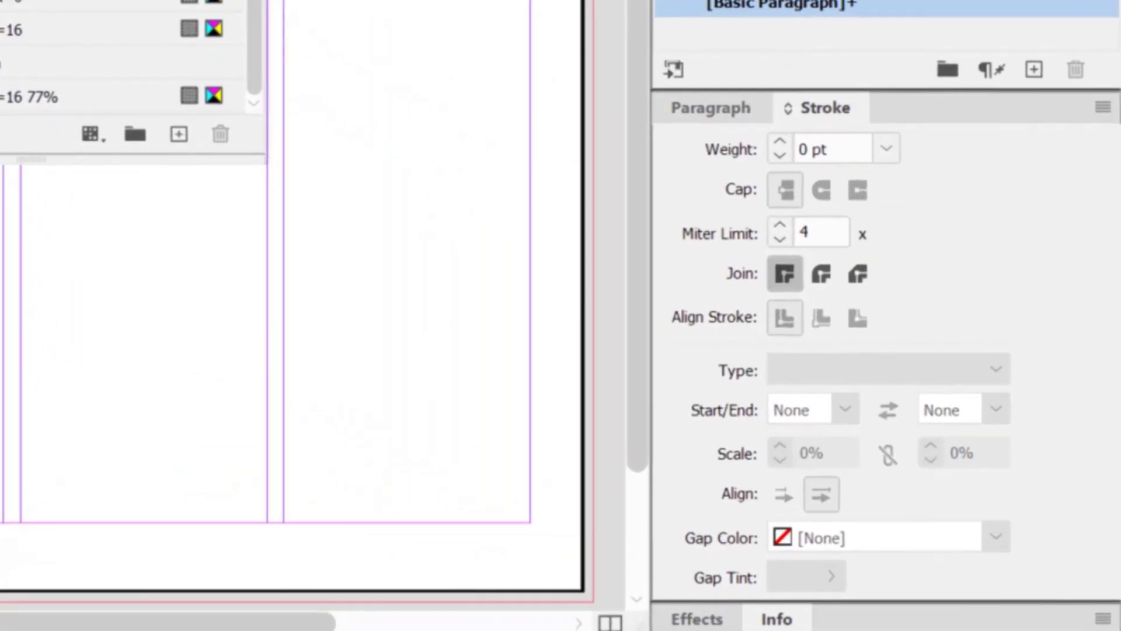
mouse_move(6, 2)
left_mouse_down()
mouse_move(621, 137)
mouse_move(738, 142)
mouse_move(764, 130)
mouse_move(759, 120)
left_mouse_up()
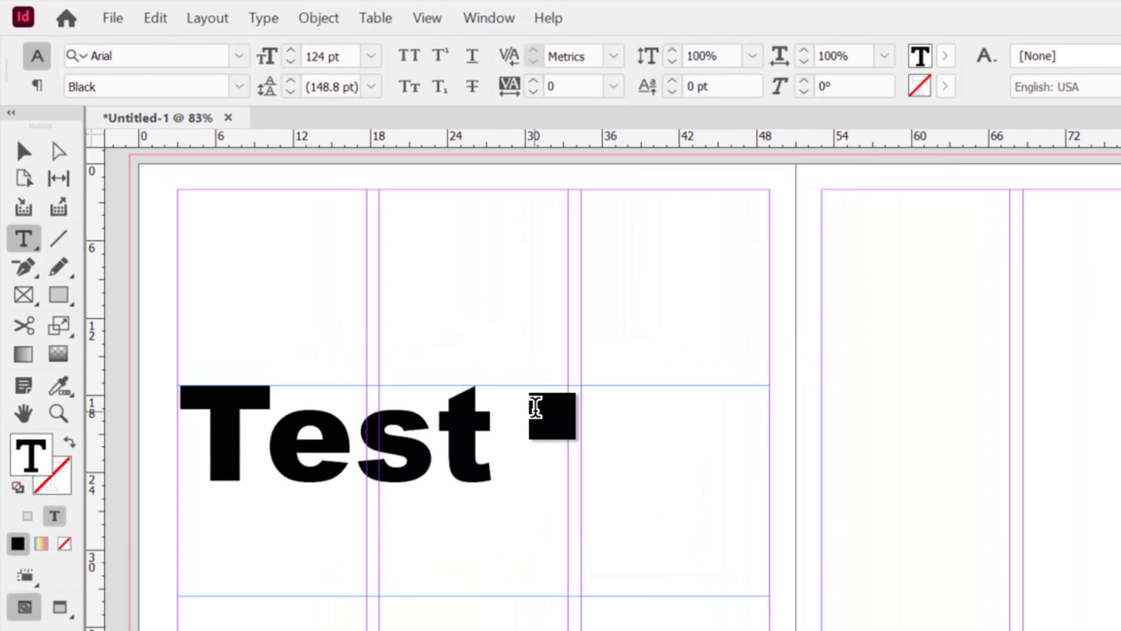
Step: Select the "Test" text, browse the available font families with their previews, and deselect the text without changing its font
left_click_drag(519, 422, 213, 451)
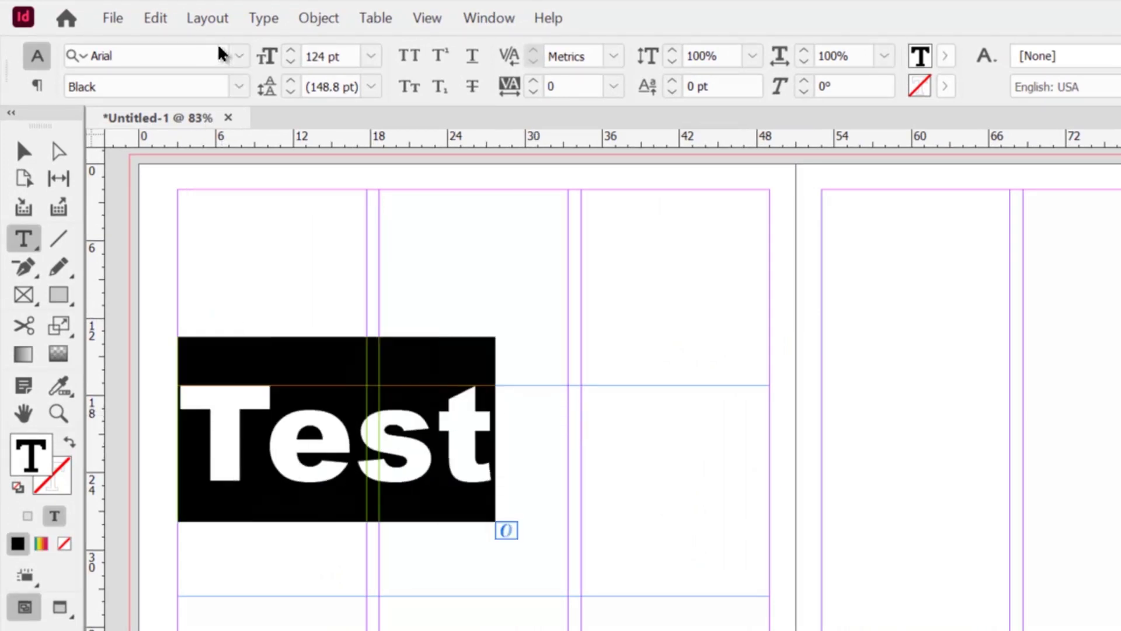
left_click(240, 56)
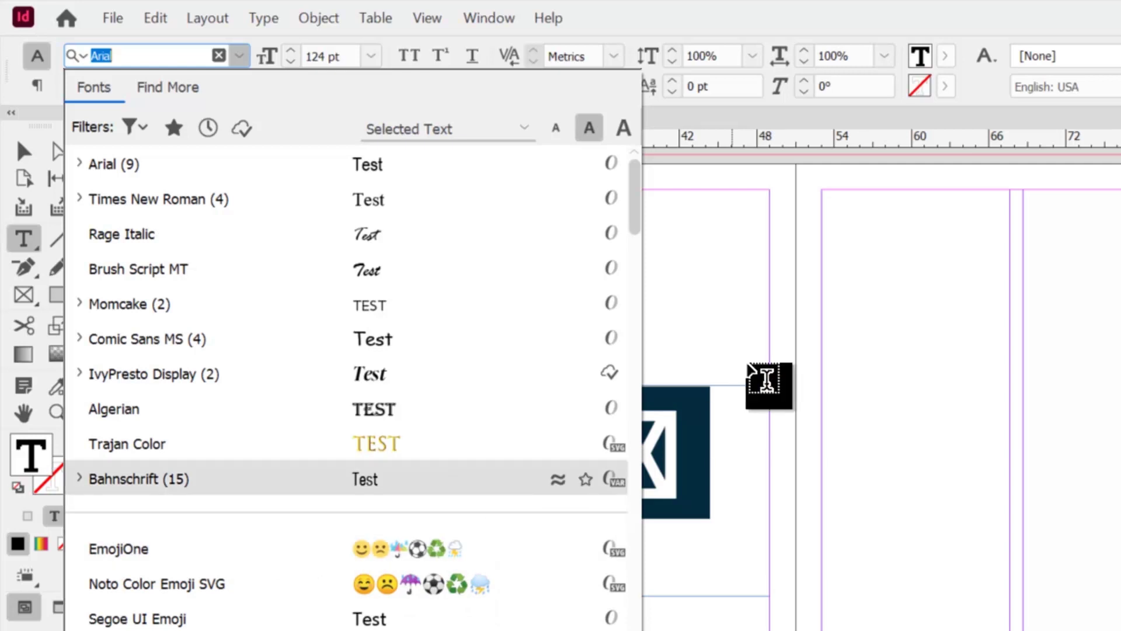
key("Escape")
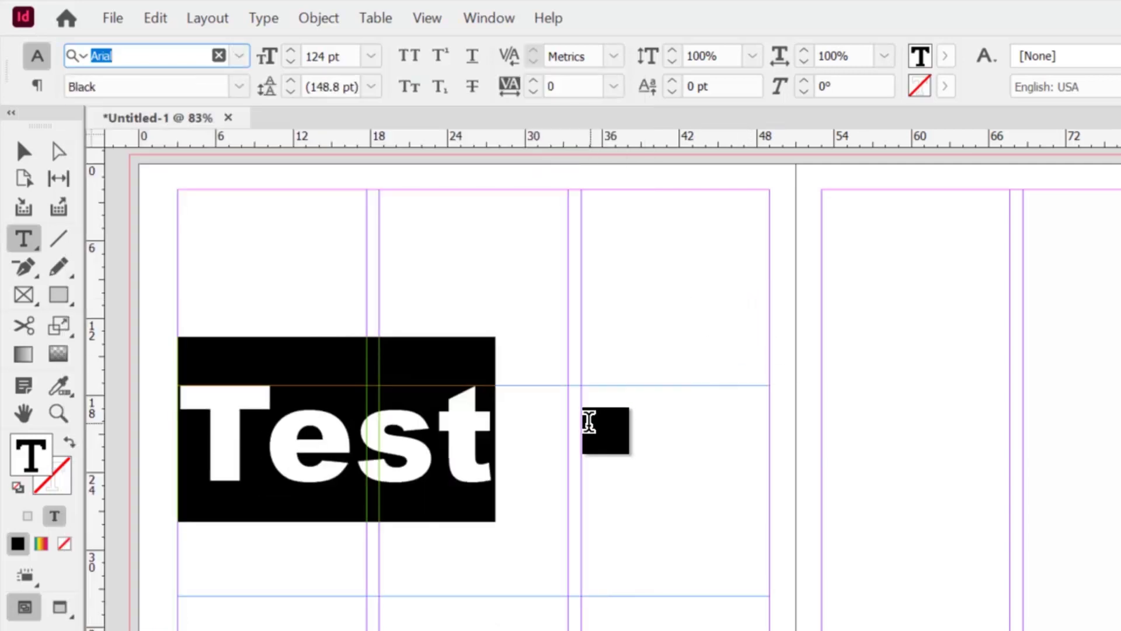
left_click(505, 449)
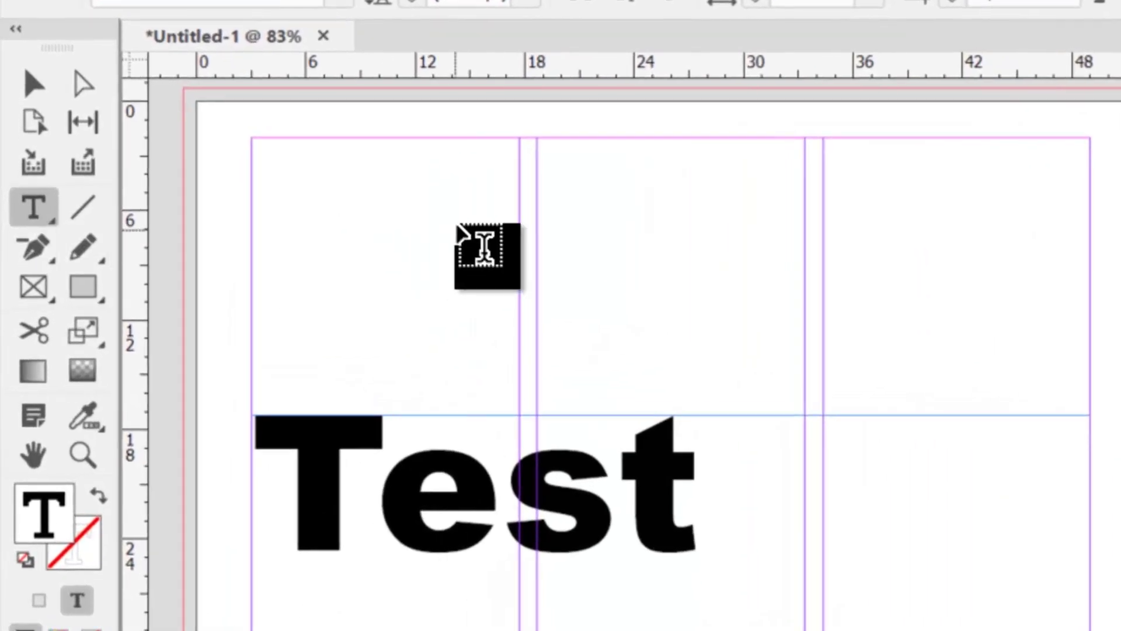
Step: Draw an empty text frame about 37 picas wide above the "Test" text and review its font style and paragraph formatting options
left_click_drag(253, 156, 916, 328)
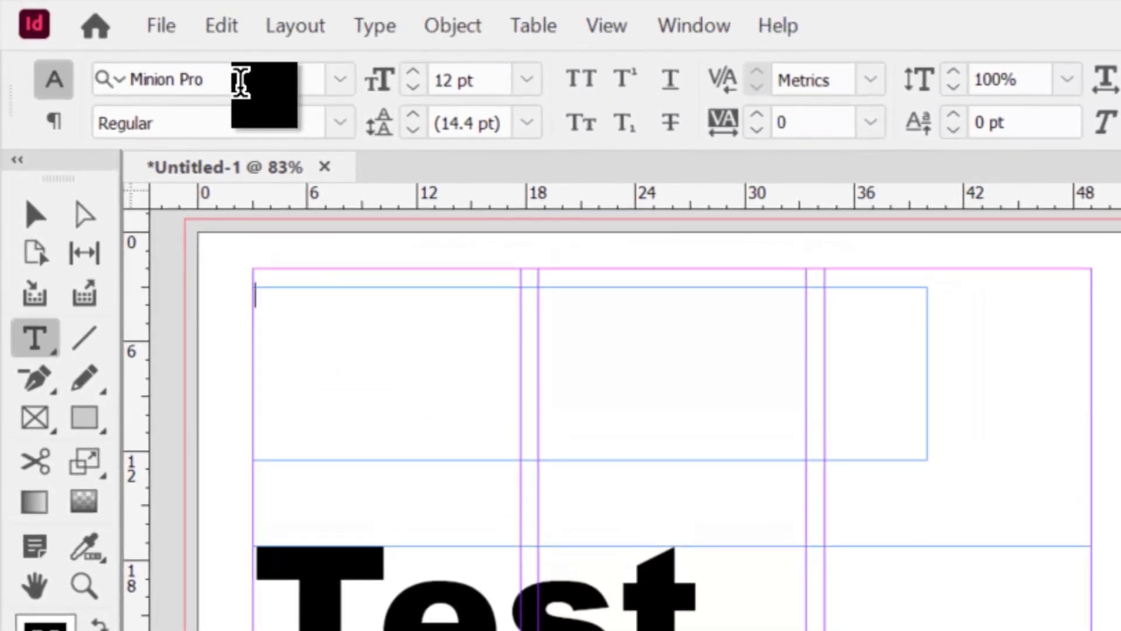
left_click(340, 123)
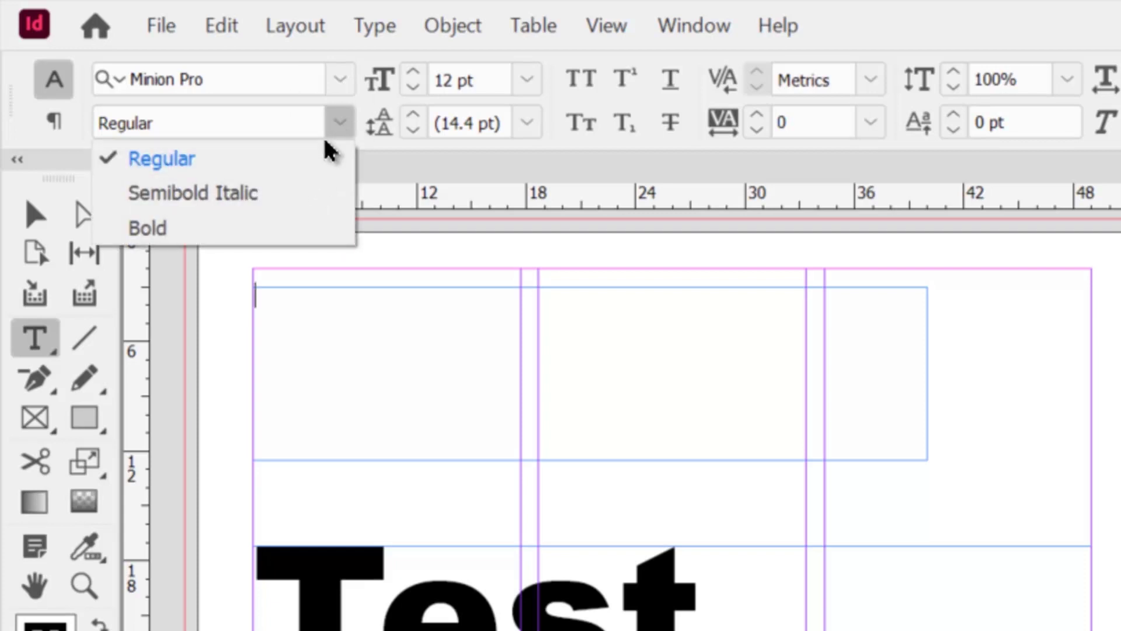
left_click(341, 123)
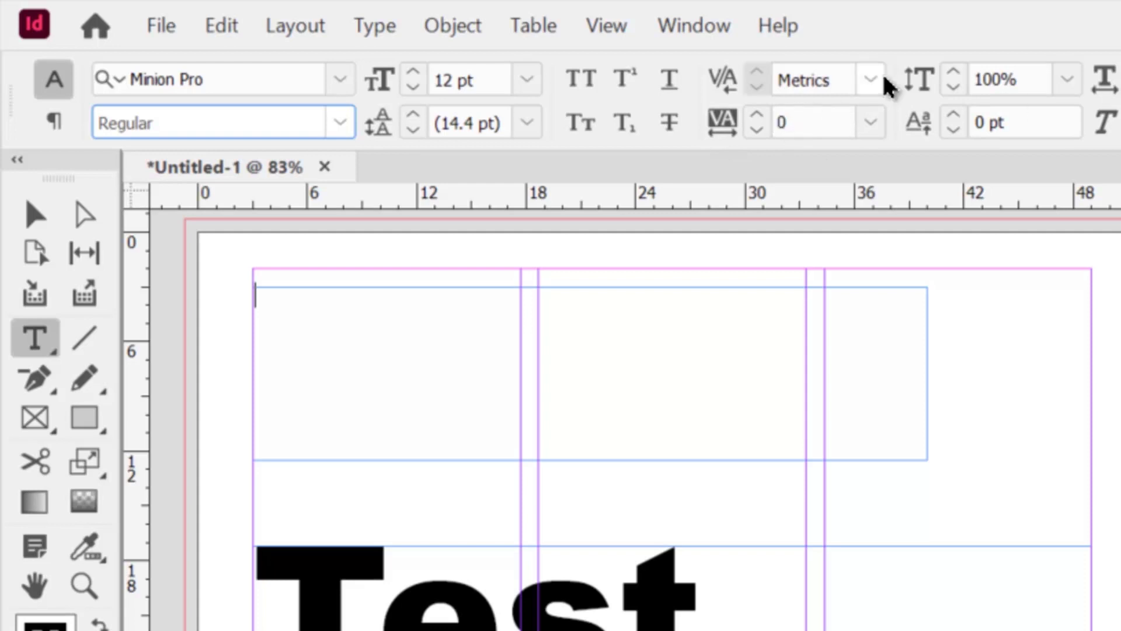
left_click(55, 134)
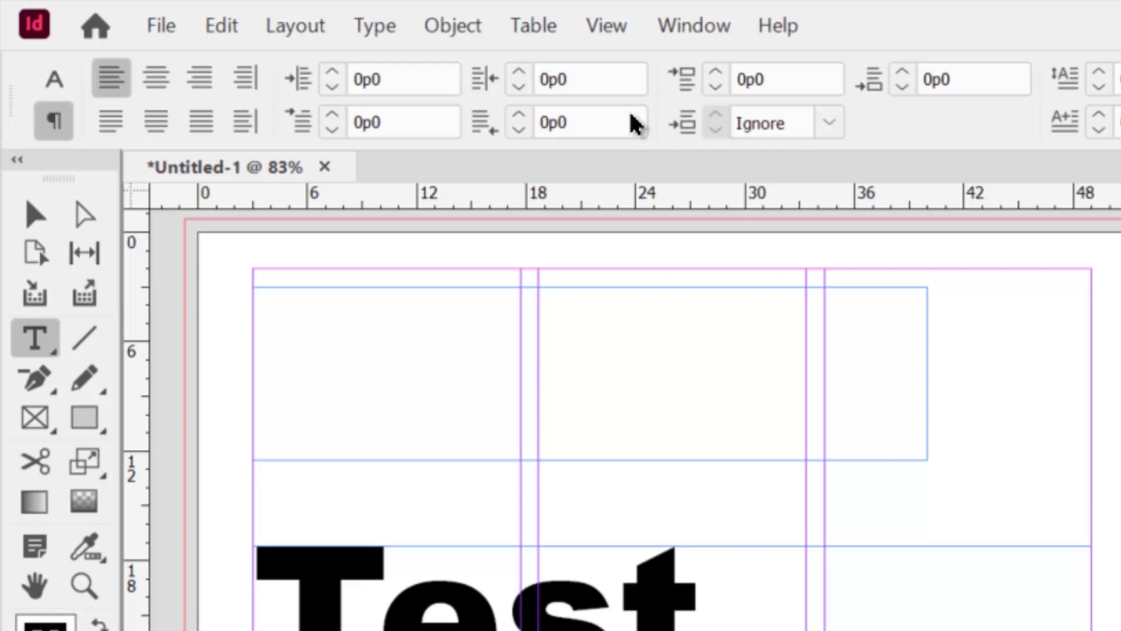
left_click(51, 85)
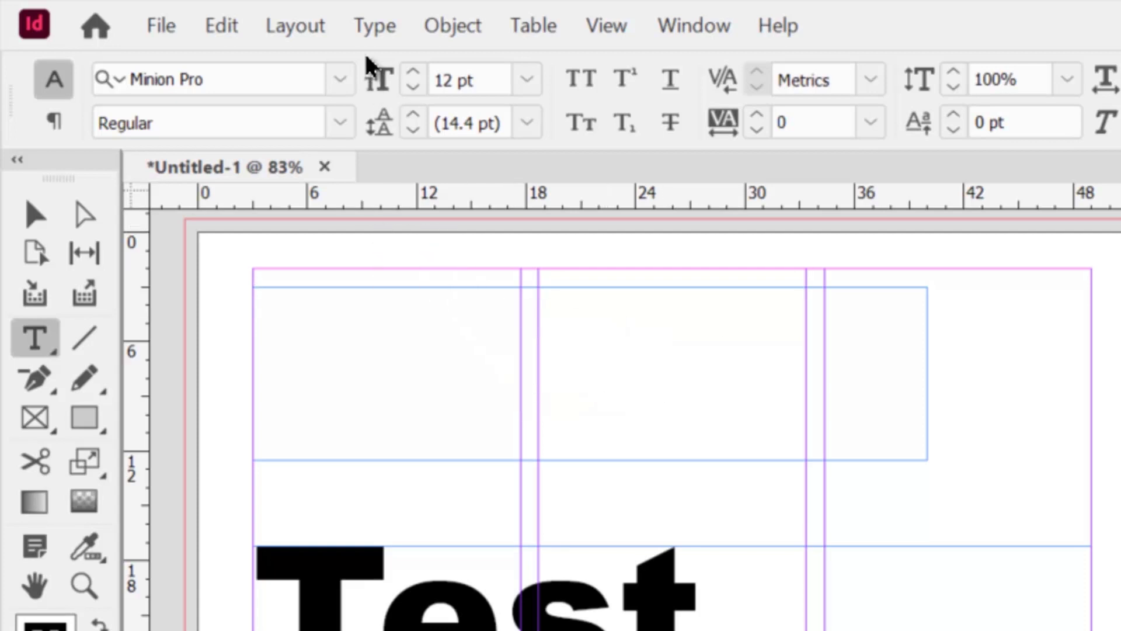
Step: Open Find/Replace Font, compare the document's Arial Black and Minion Pro Regular entries, and hide and reshow the detailed info for Arial Black
left_click(375, 26)
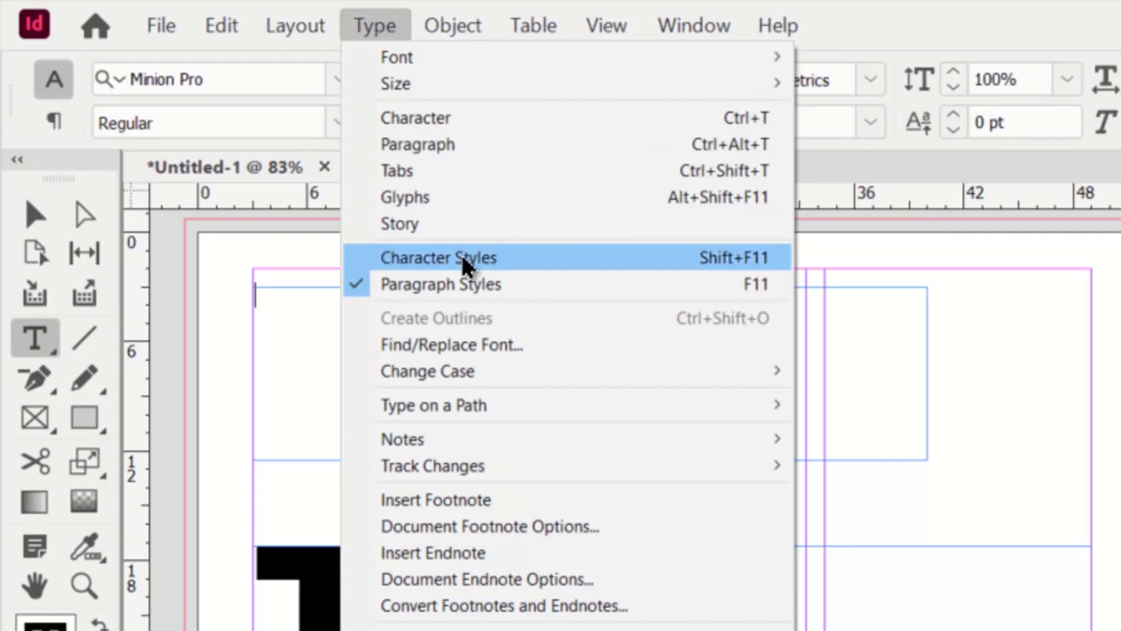
left_click(465, 350)
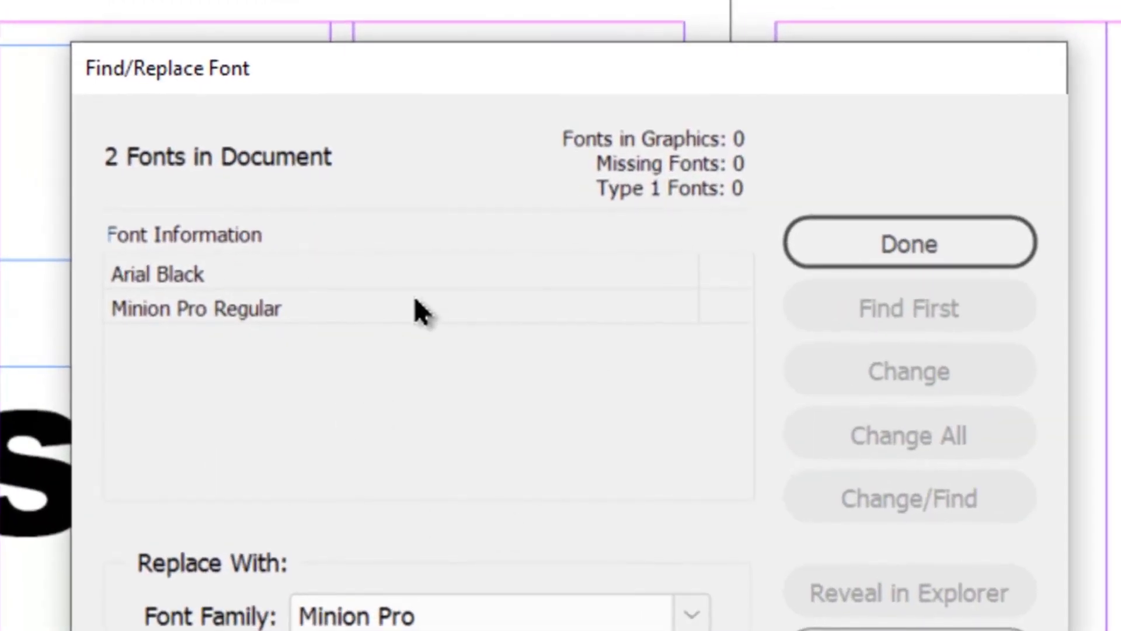
left_click(164, 279)
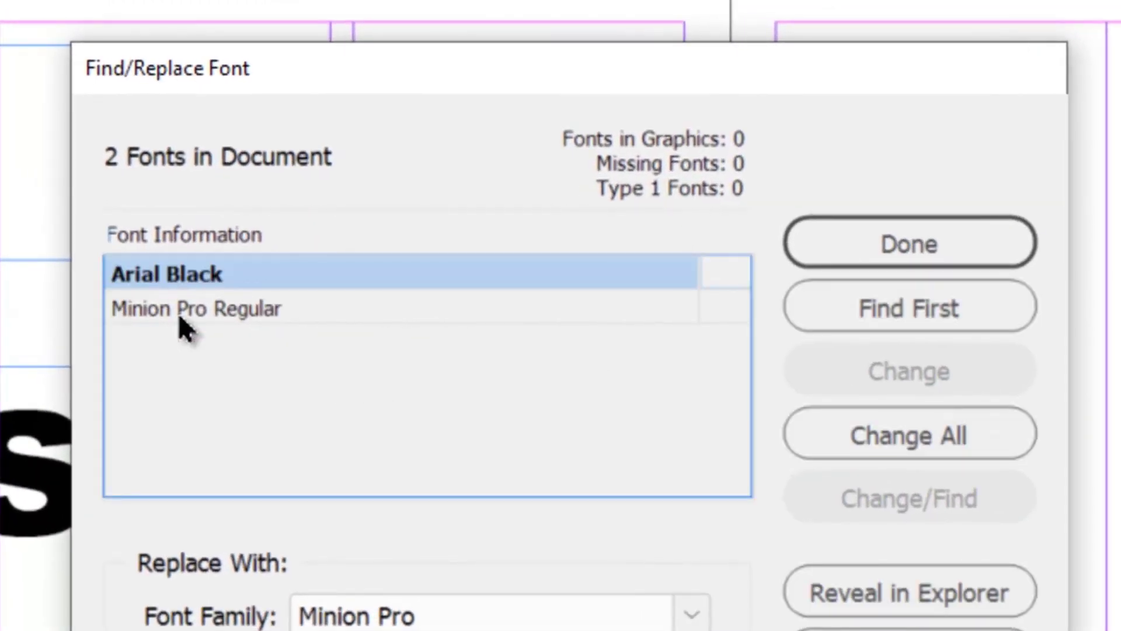
left_click(178, 313)
left_click(176, 277)
left_click(194, 316)
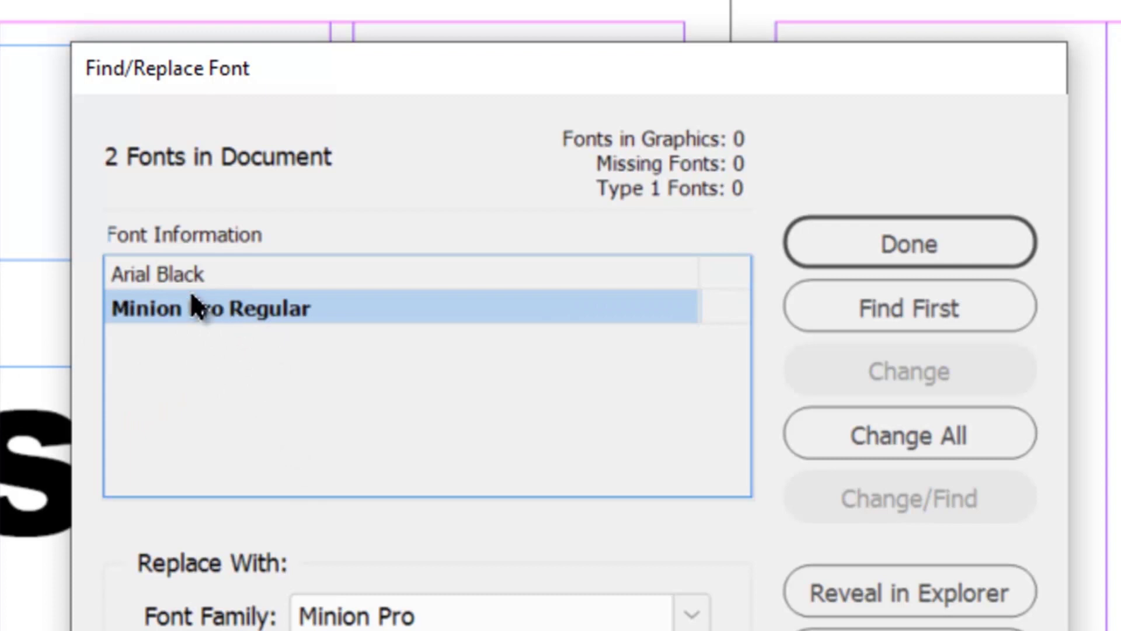
left_click(159, 277)
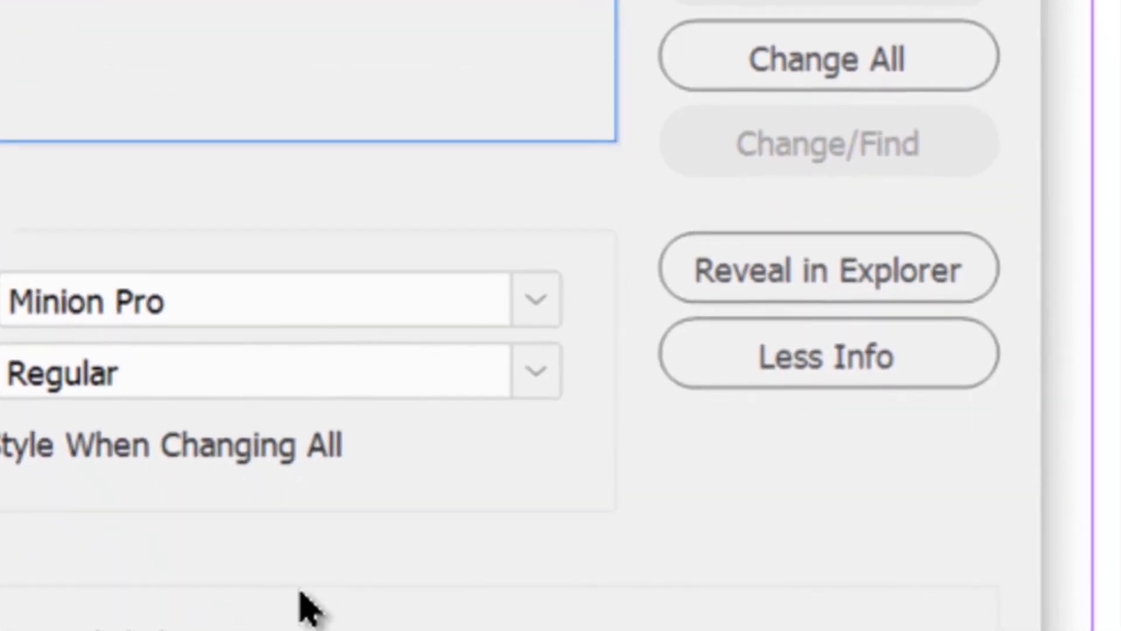
left_click(813, 370)
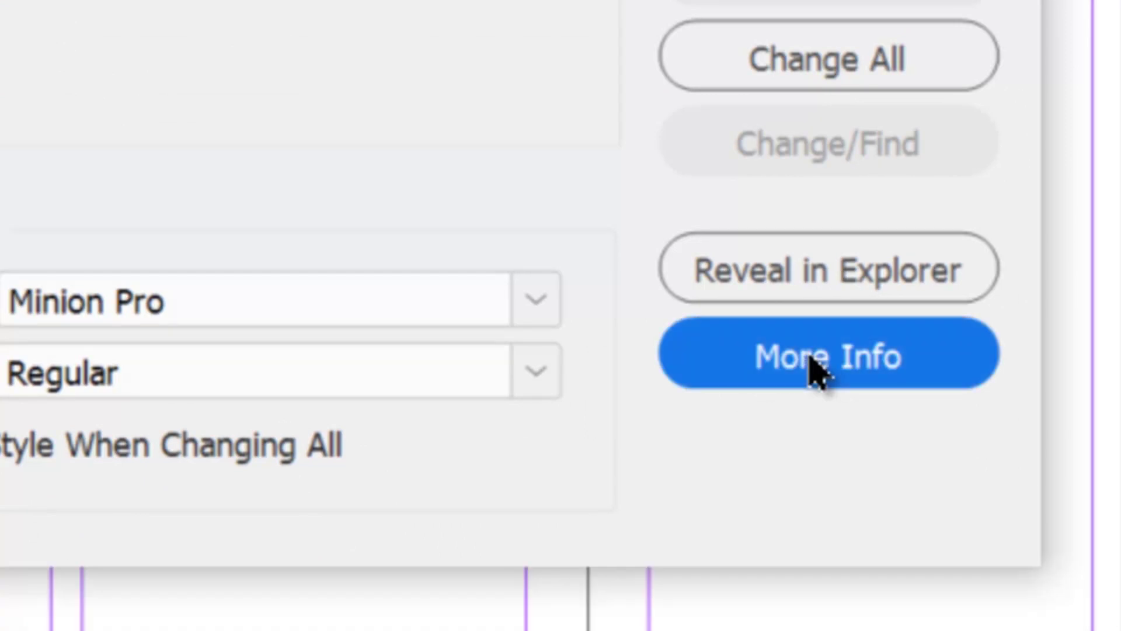
left_click(828, 357)
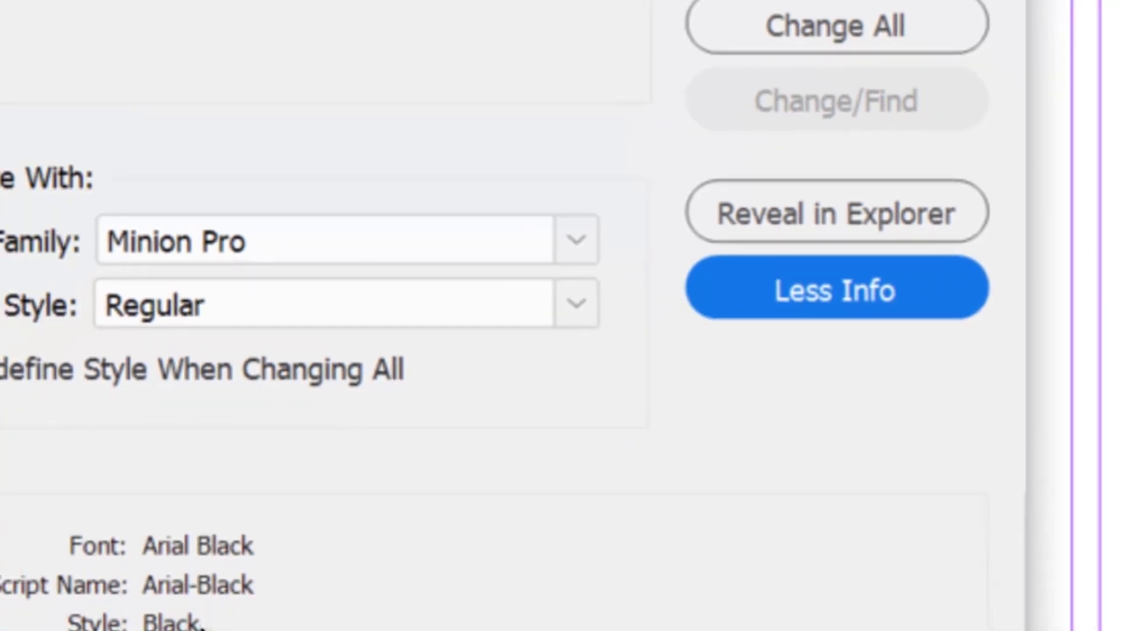